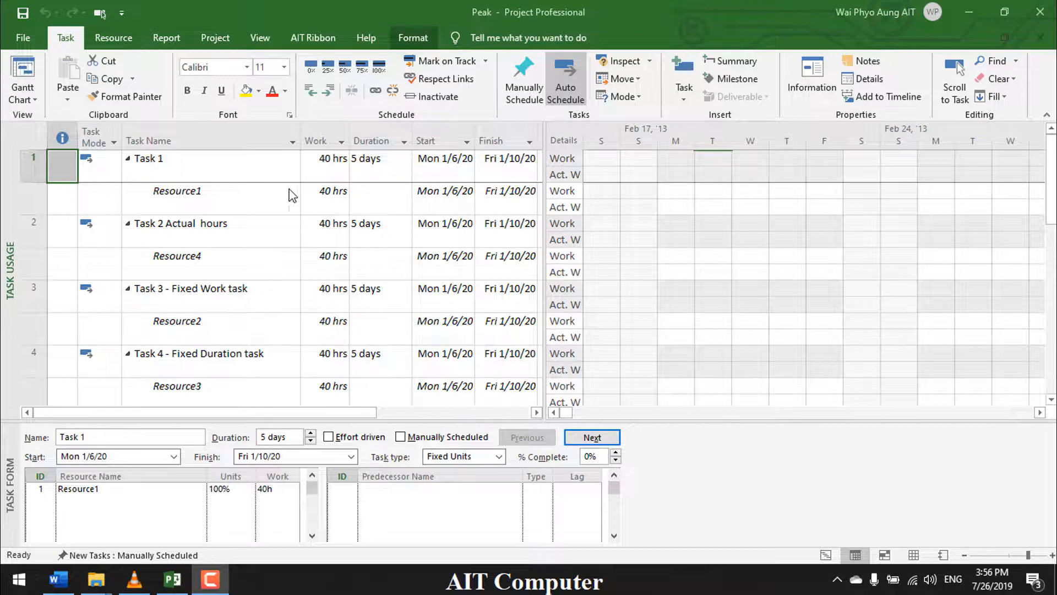
# Show the project in the Task Usage view and narrow the Task Name column.
pyautogui.click(262, 40)
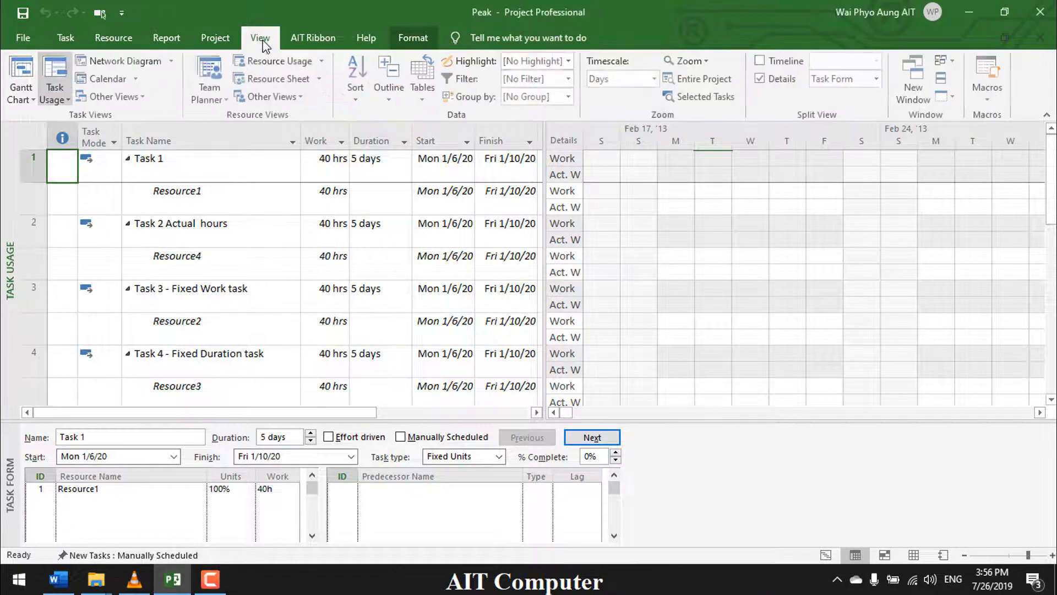
pyautogui.click(64, 74)
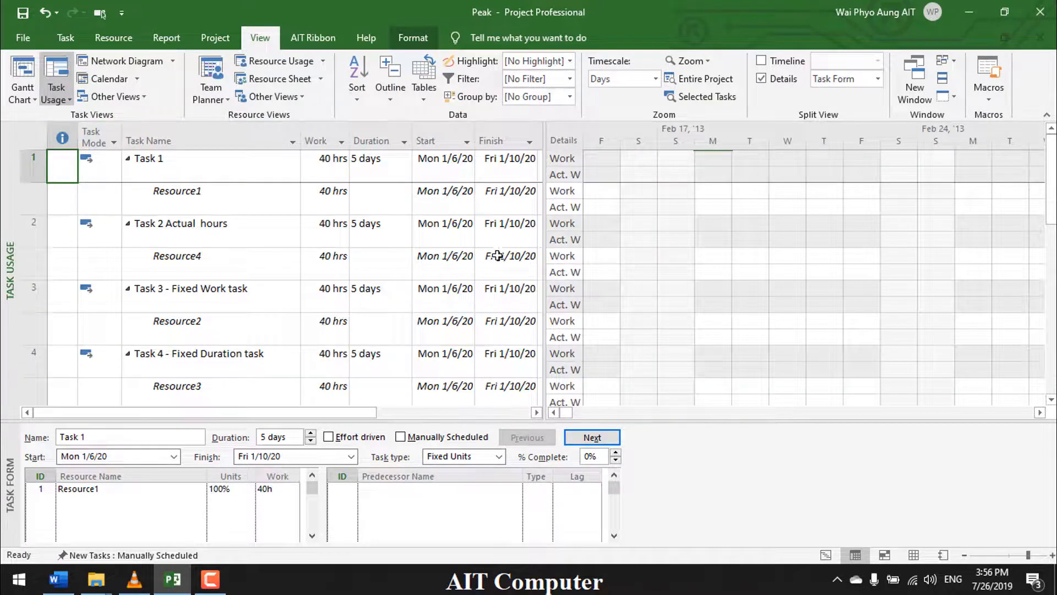
pyautogui.moveTo(302, 136); pyautogui.dragTo(263, 135)
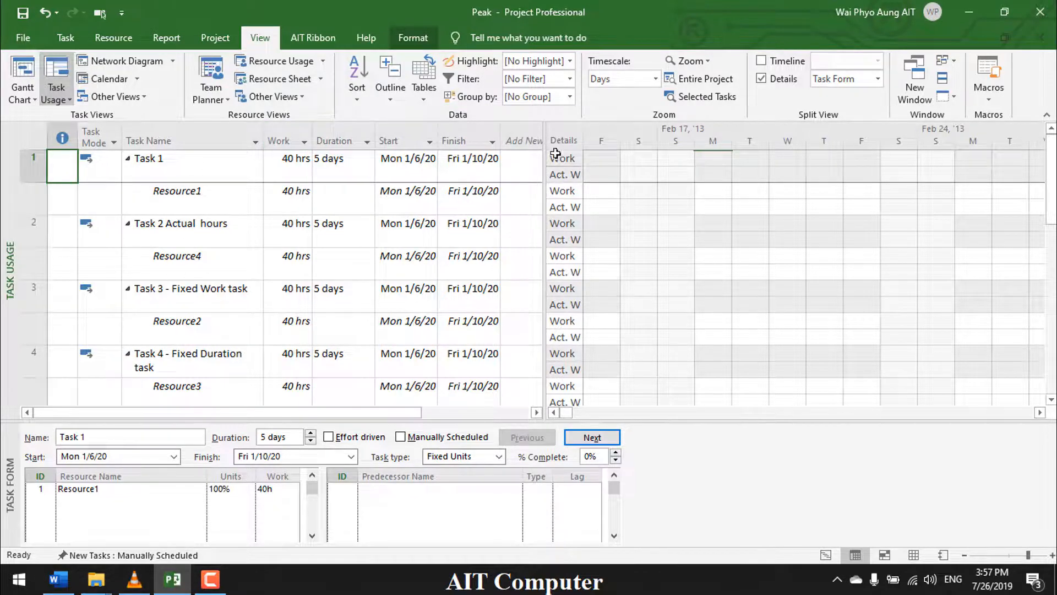
pyautogui.click(22, 75)
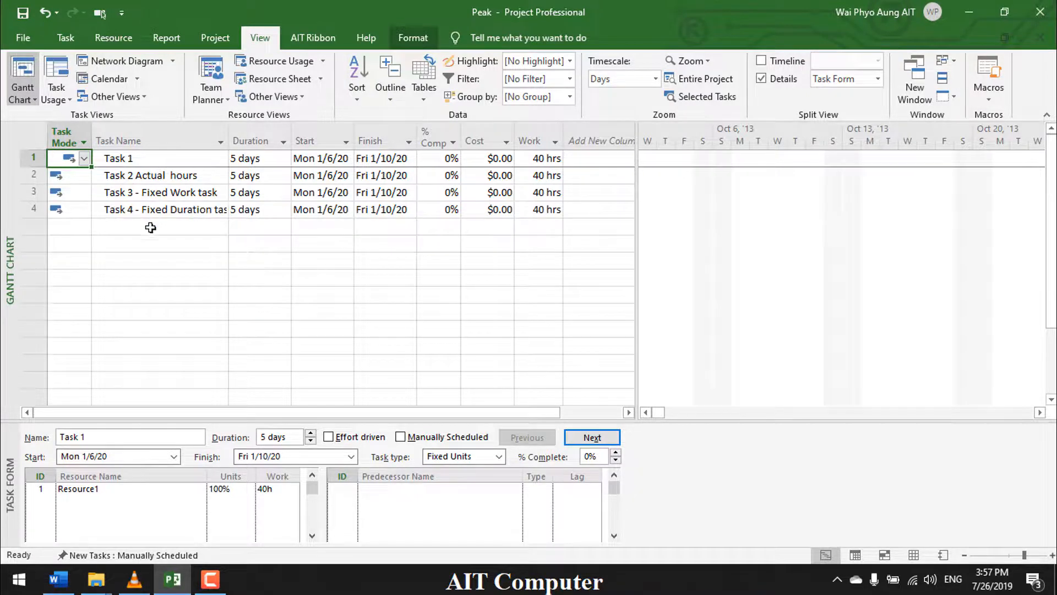
pyautogui.click(65, 78)
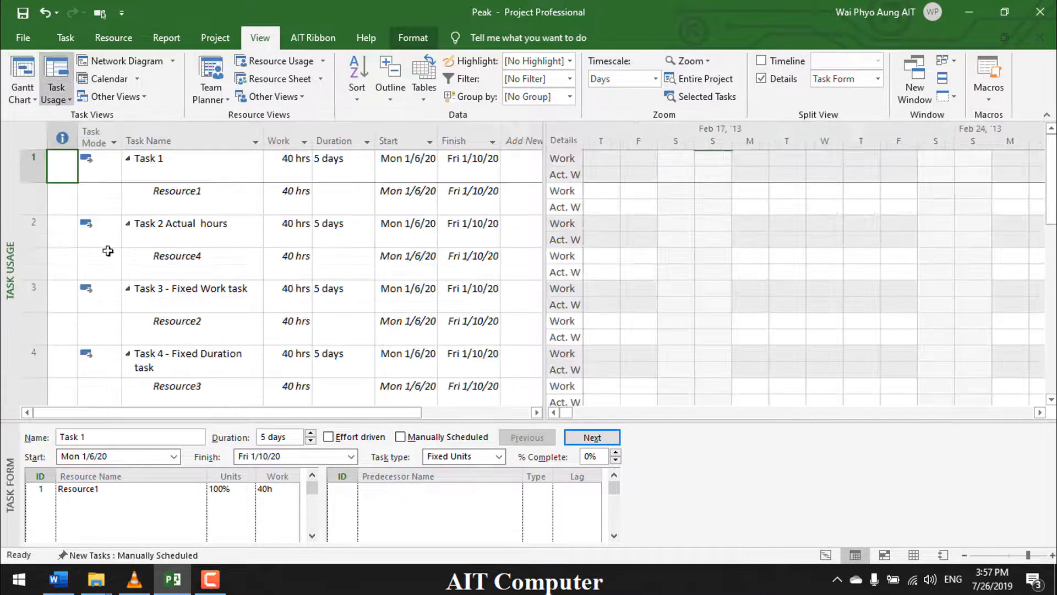
# Widen the table area, add an Assignment Units column after Finish, and narrow that column.
pyautogui.moveTo(377, 413); pyautogui.dragTo(485, 413)
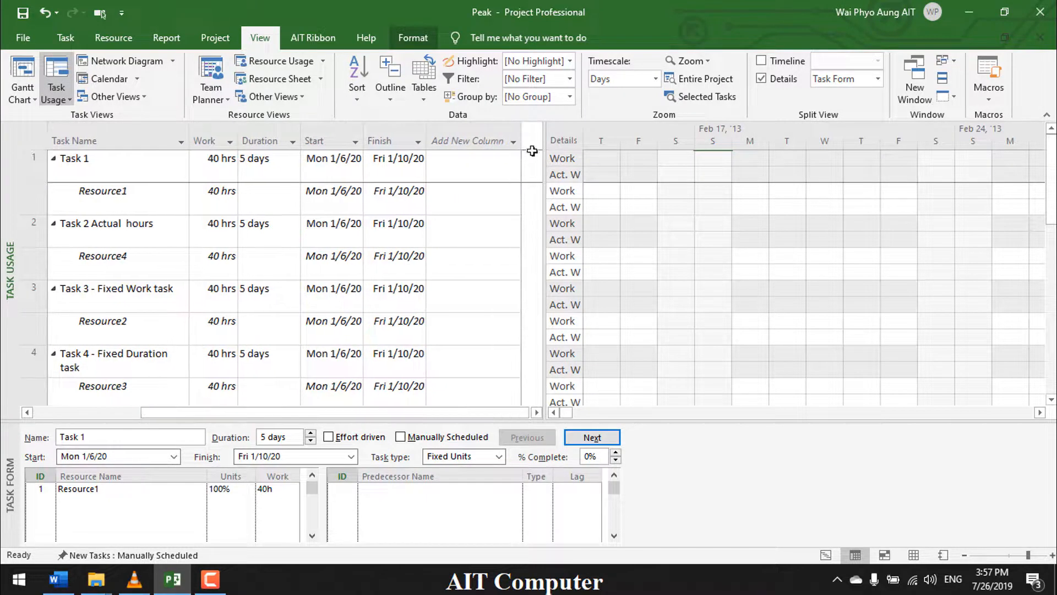
pyautogui.moveTo(546, 135); pyautogui.dragTo(686, 135)
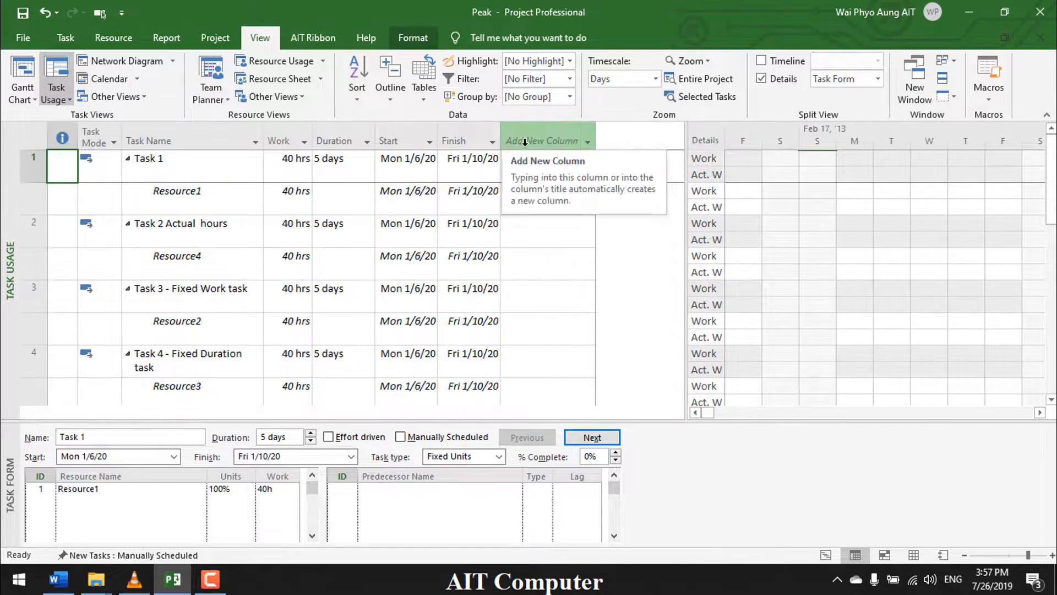
pyautogui.click(563, 138)
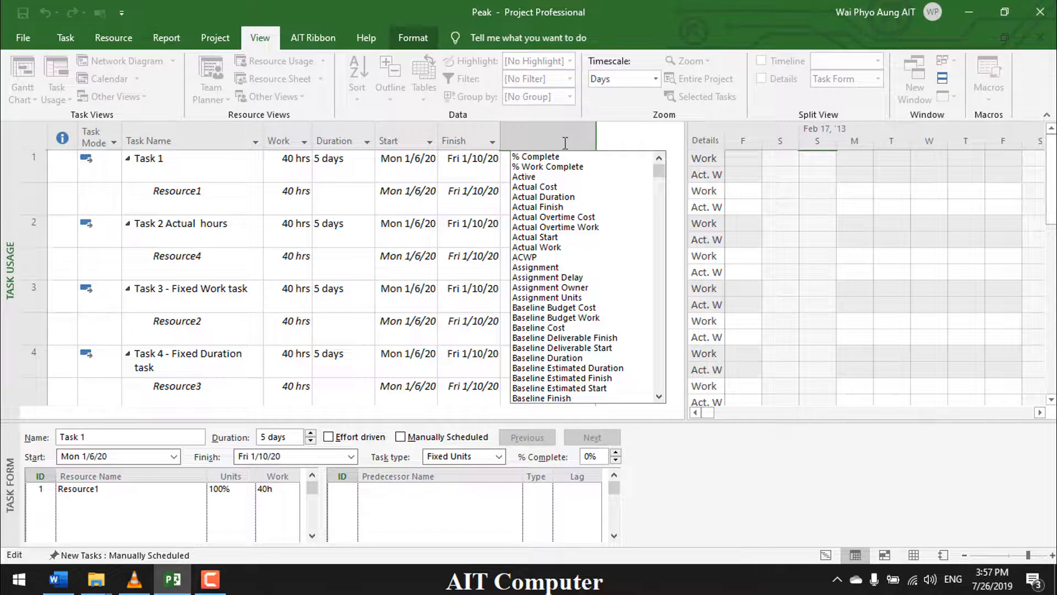
pyautogui.click(536, 298)
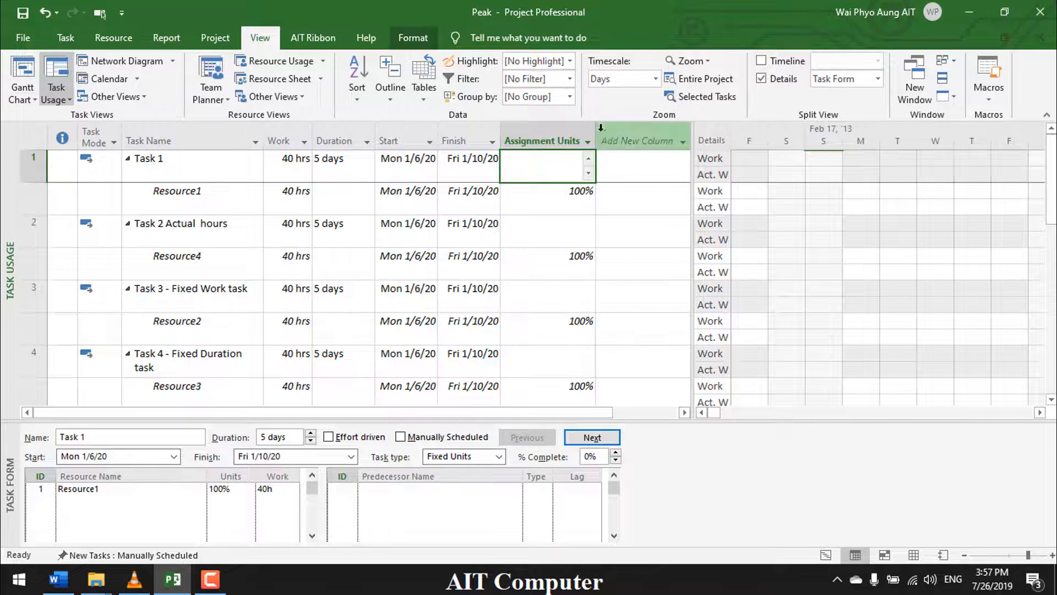
pyautogui.moveTo(594, 131); pyautogui.dragTo(549, 132)
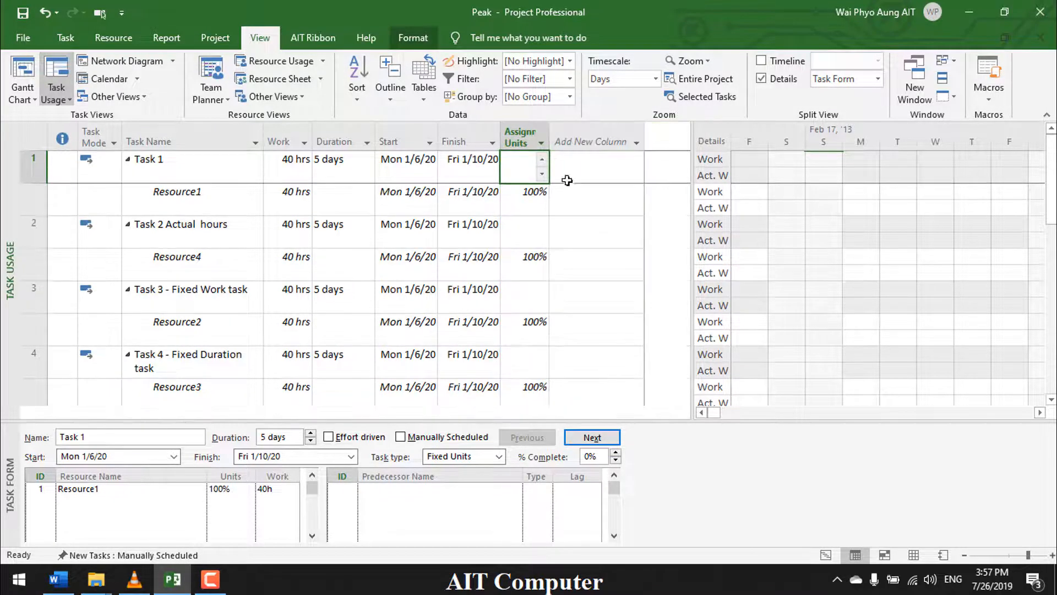
# Add a Peak column after Assignment Units, narrow it, and fit the table area to the columns.
pyautogui.click(635, 142)
pyautogui.moveTo(683, 174); pyautogui.dragTo(683, 339)
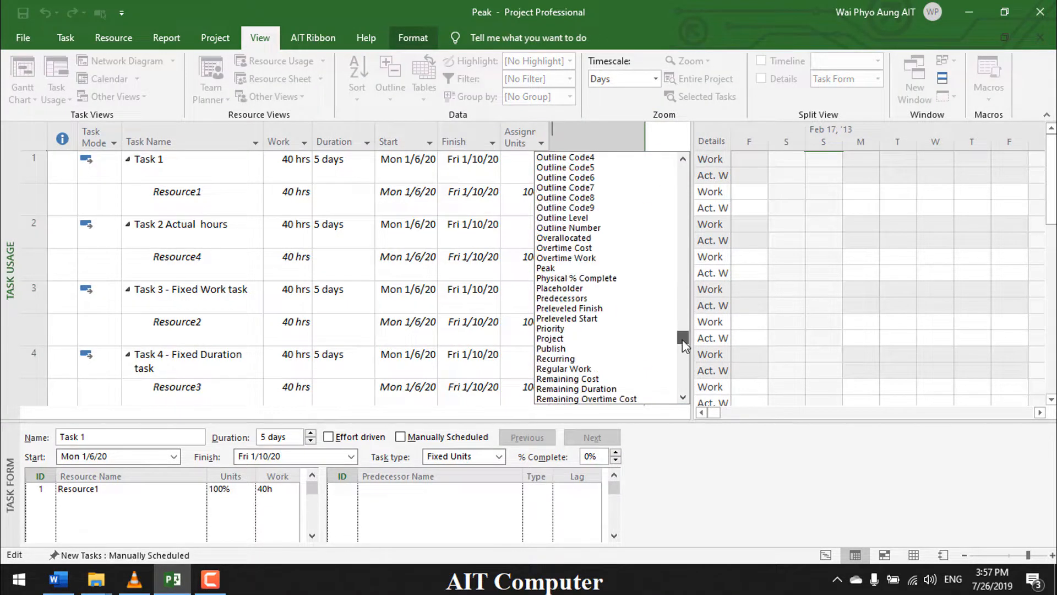
pyautogui.click(549, 268)
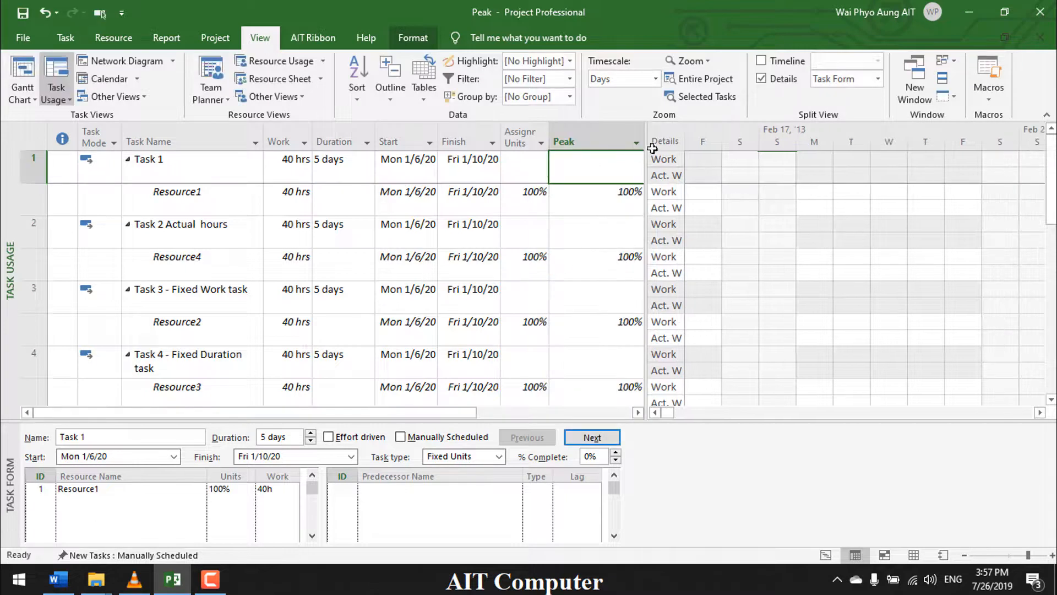
pyautogui.moveTo(646, 137); pyautogui.dragTo(606, 138)
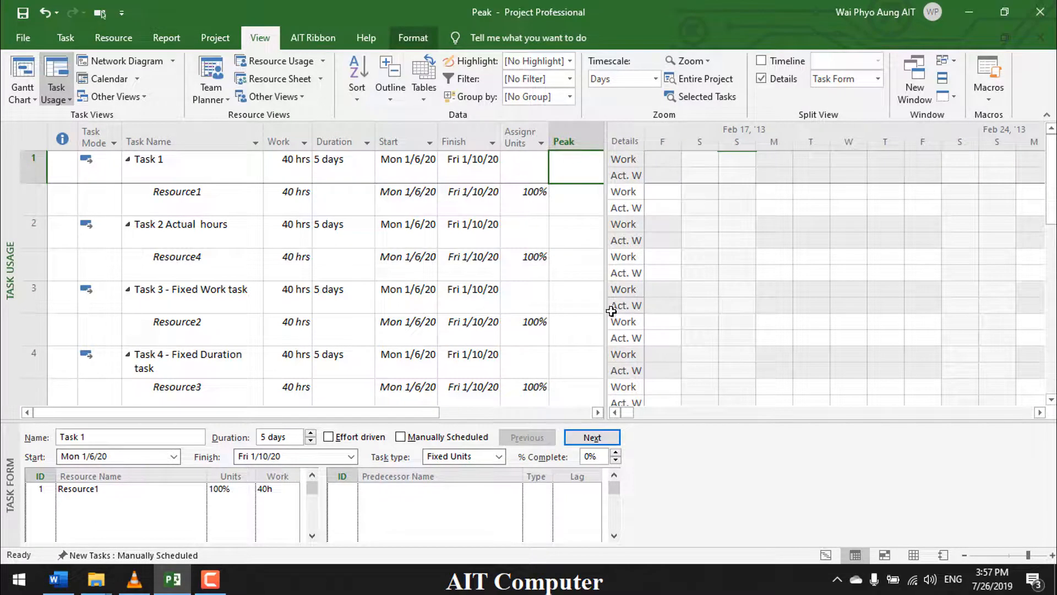
pyautogui.moveTo(609, 301); pyautogui.dragTo(651, 304)
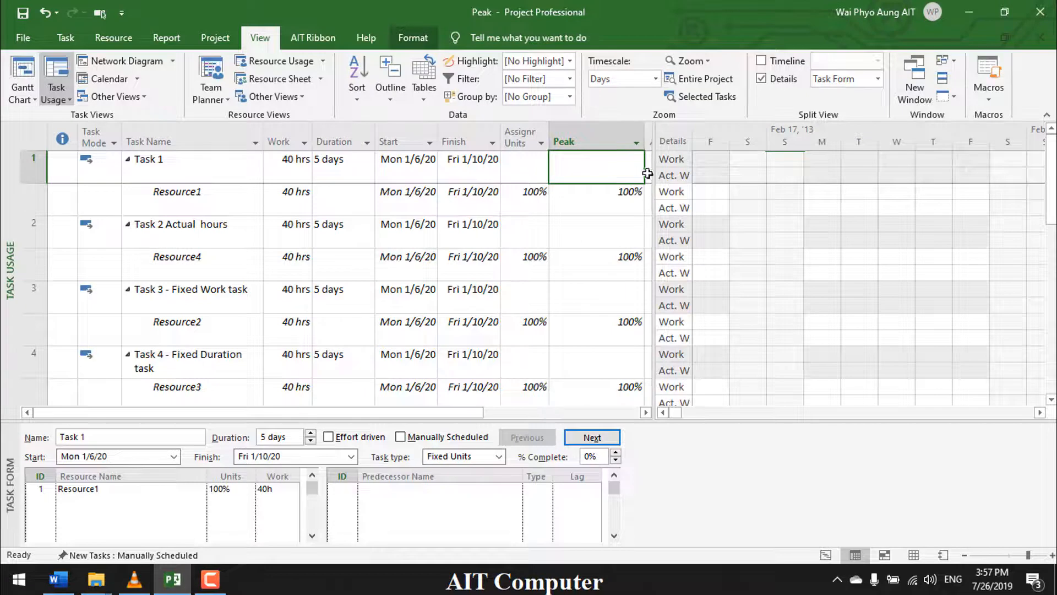
pyautogui.moveTo(646, 136); pyautogui.dragTo(615, 141)
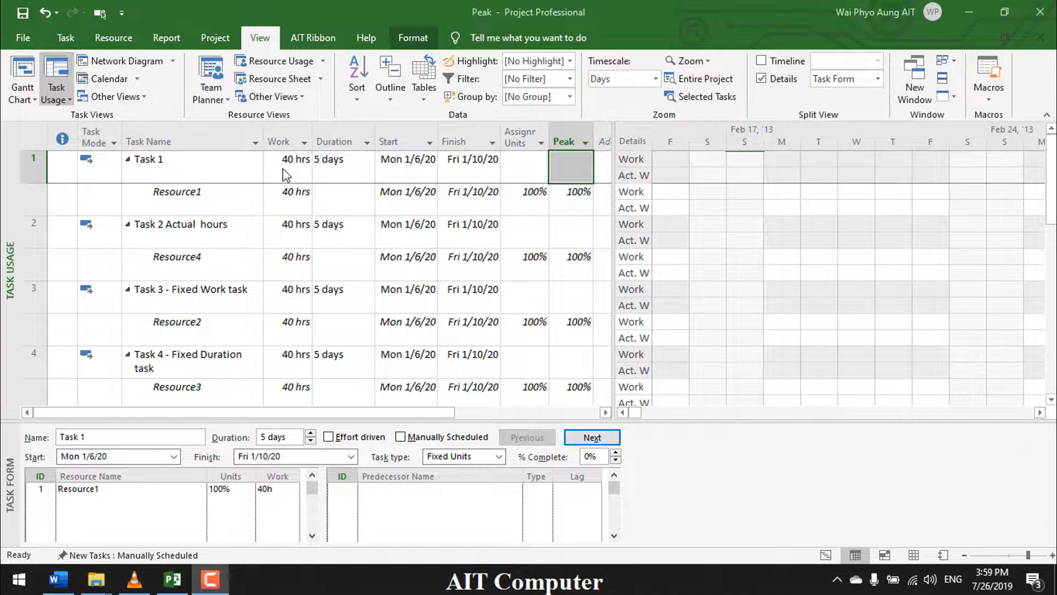
# Set the duration of Task 1 to 6 days.
pyautogui.click(327, 166)
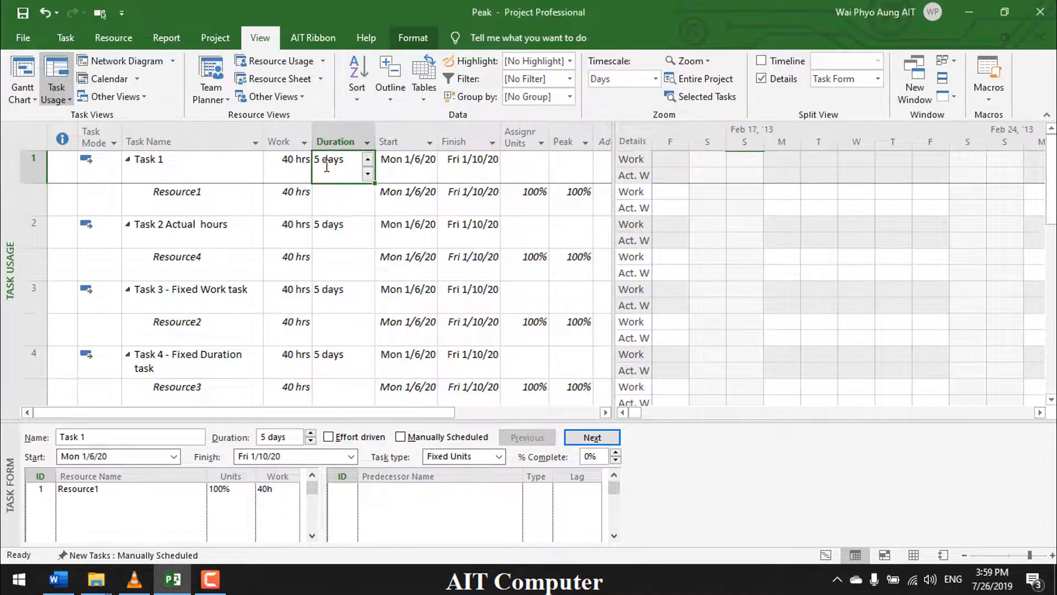
pyautogui.moveTo(322, 162); pyautogui.dragTo(309, 162)
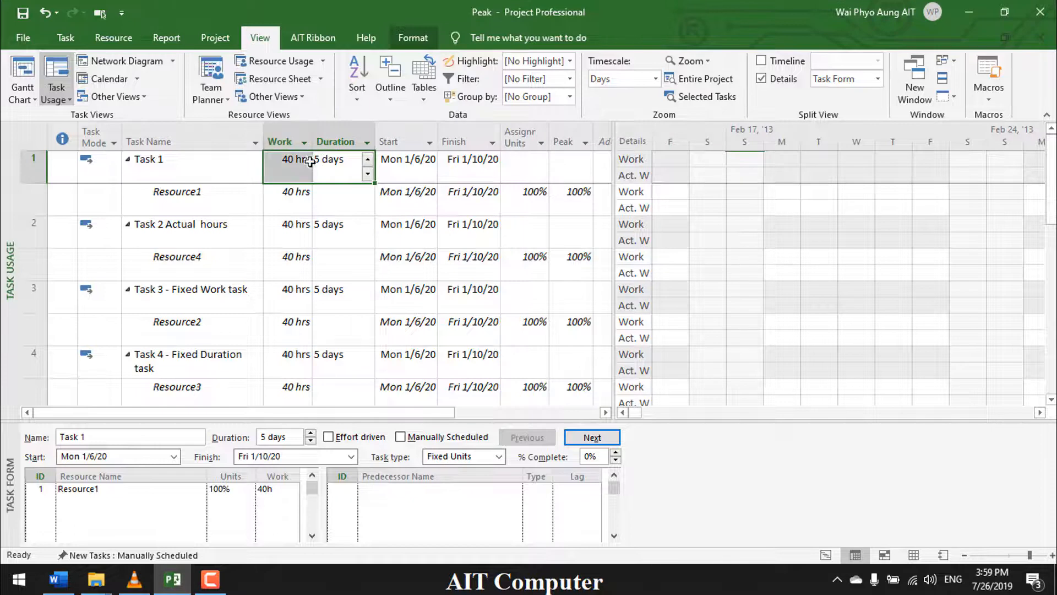
pyautogui.click(318, 160)
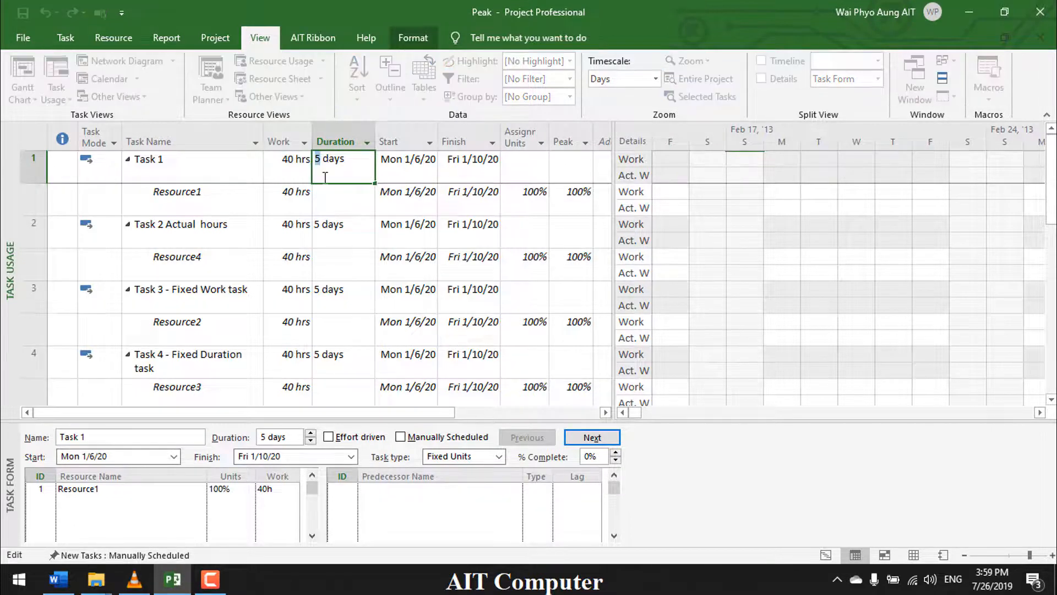
pyautogui.write('6')
pyautogui.press('Return')
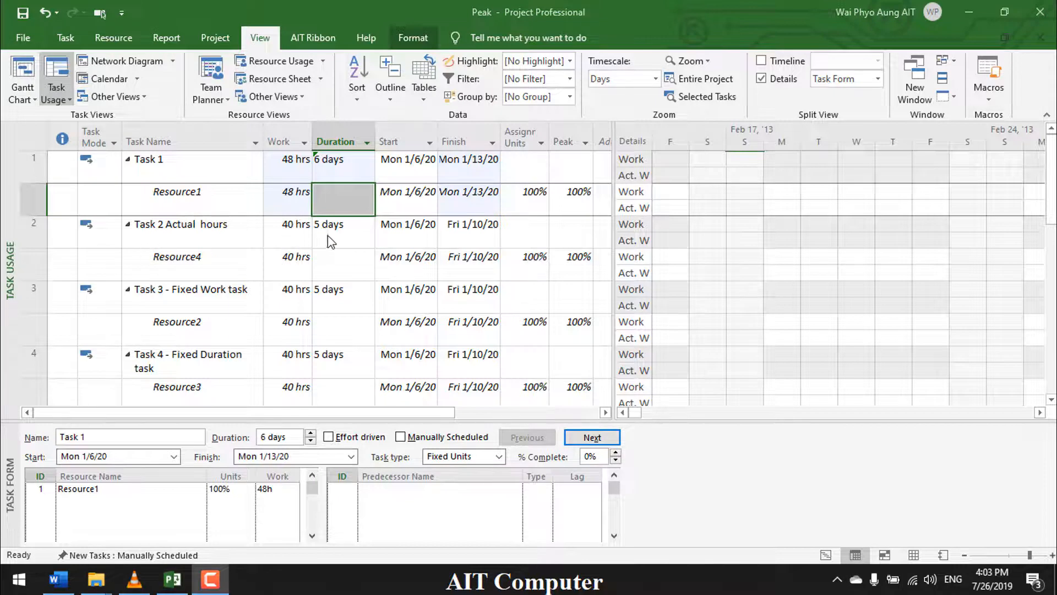
# Enter 10 hours of actual work for Resource4 on Task 2 for Monday, January 6, 2020.
pyautogui.click(68, 41)
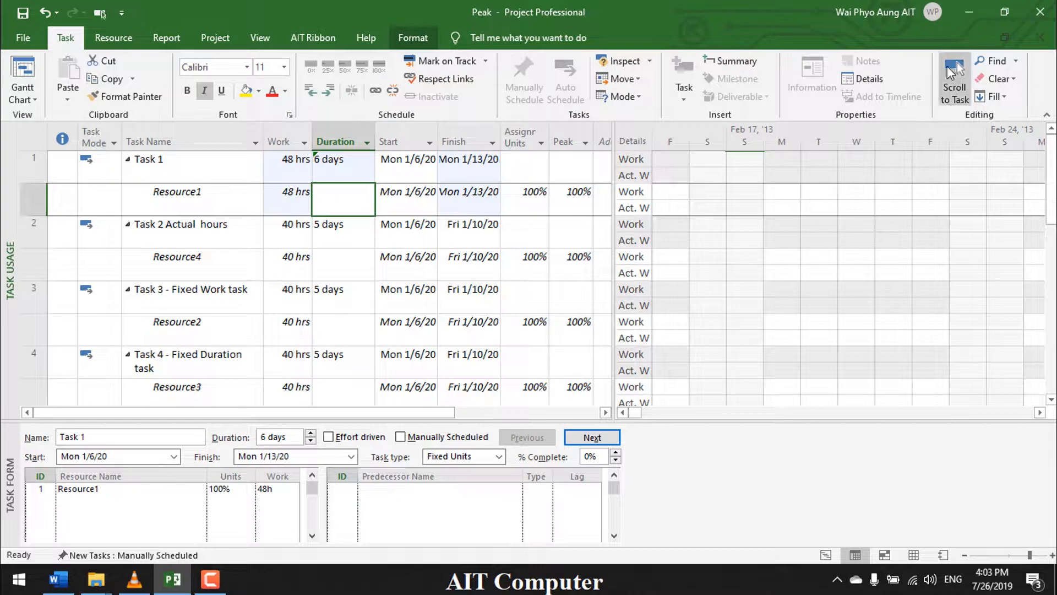
pyautogui.click(957, 72)
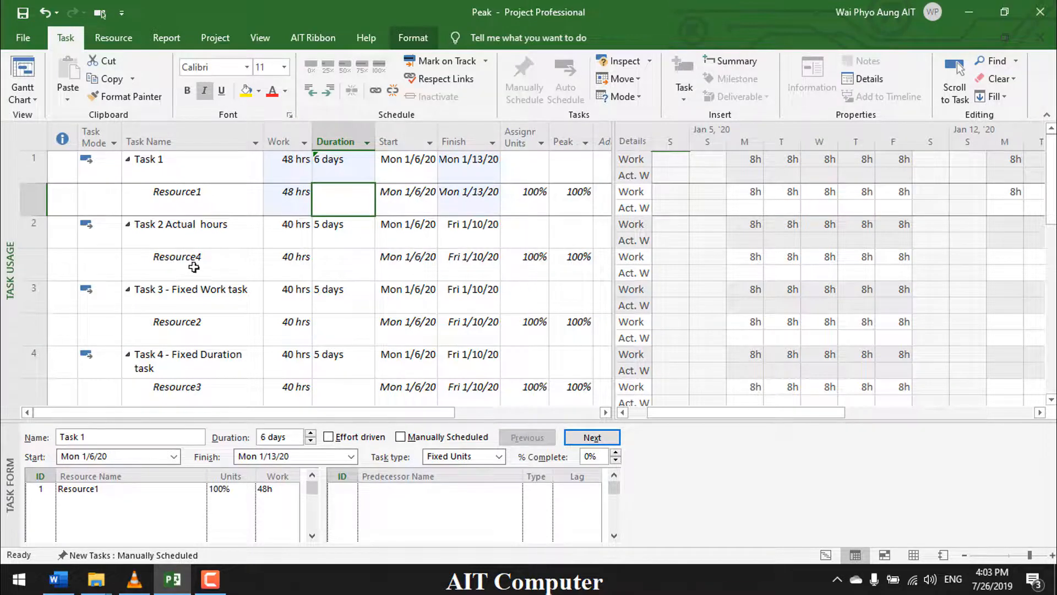
pyautogui.click(747, 274)
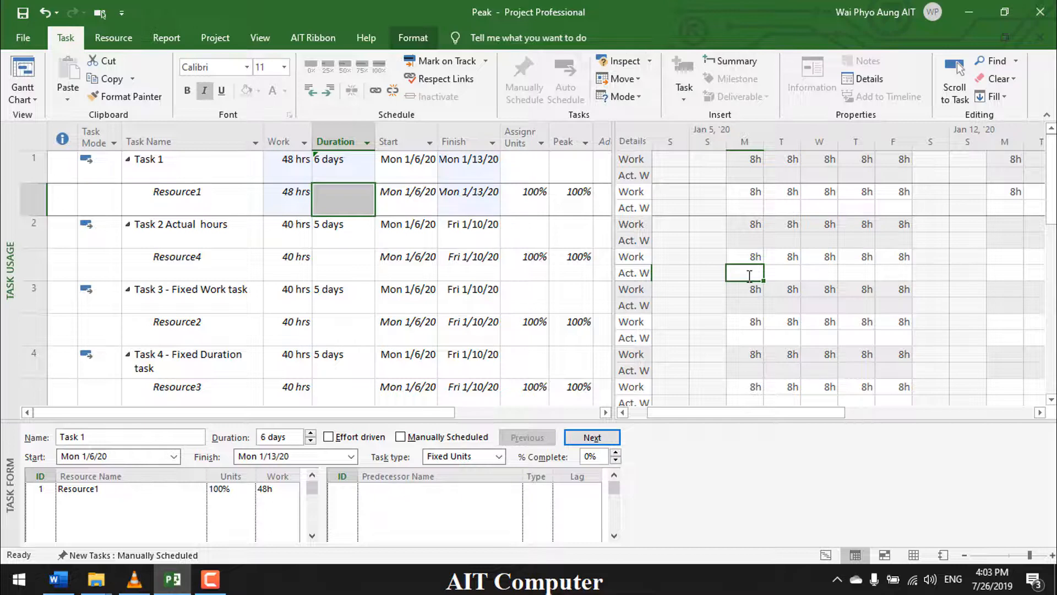
pyautogui.write('10')
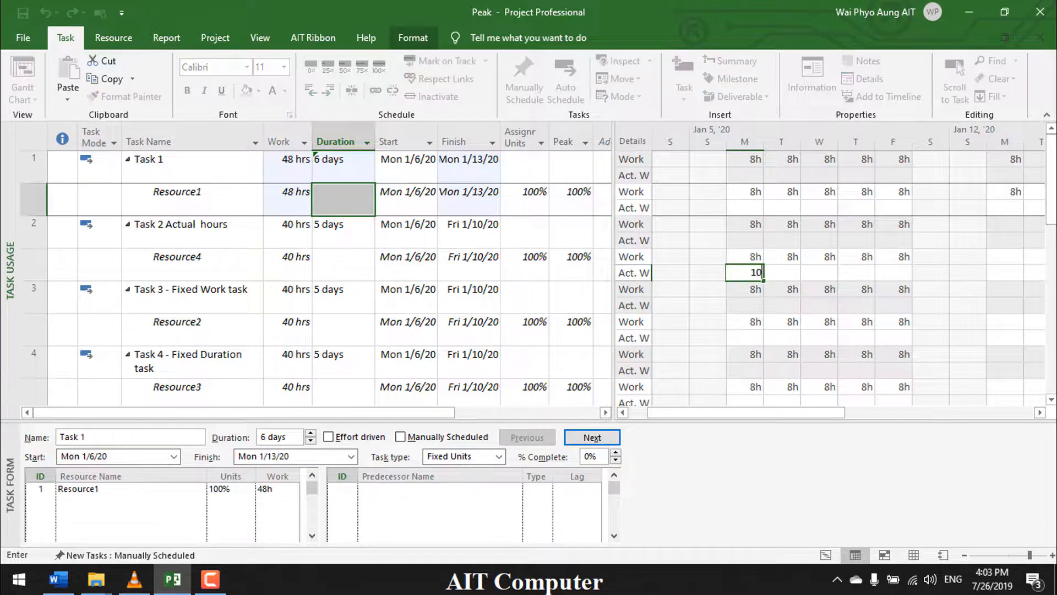
pyautogui.press('Return')
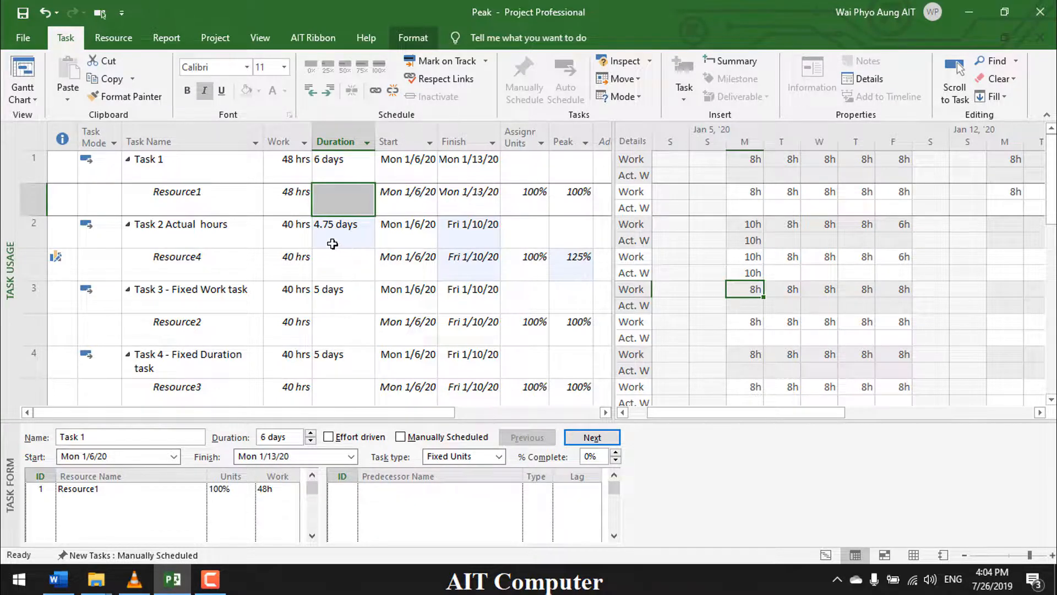
pyautogui.click(745, 274)
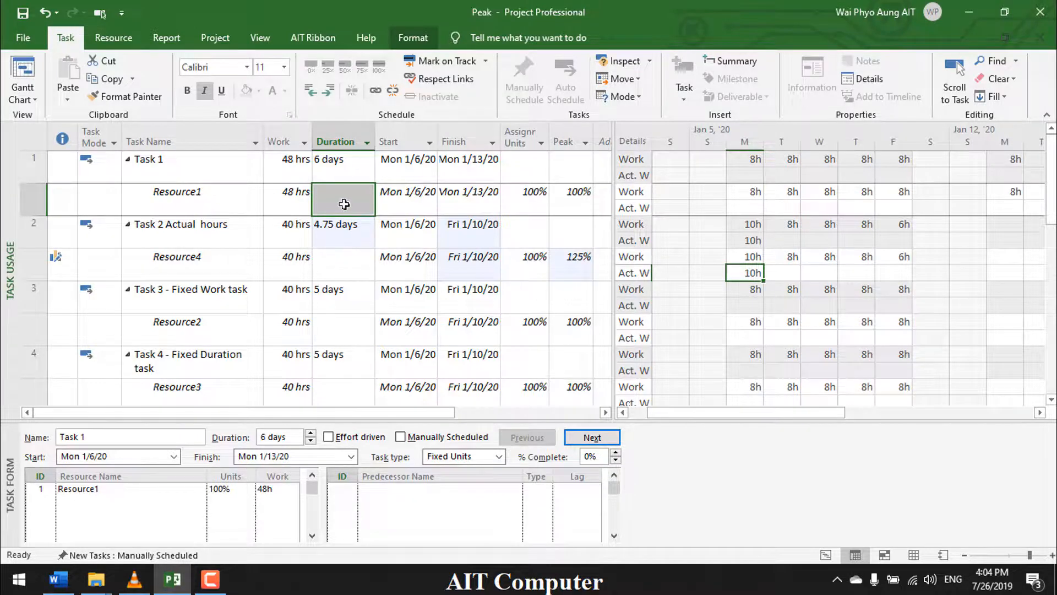
# Set the work of Task 2 Actual hours to 50 hours.
pyautogui.click(296, 231)
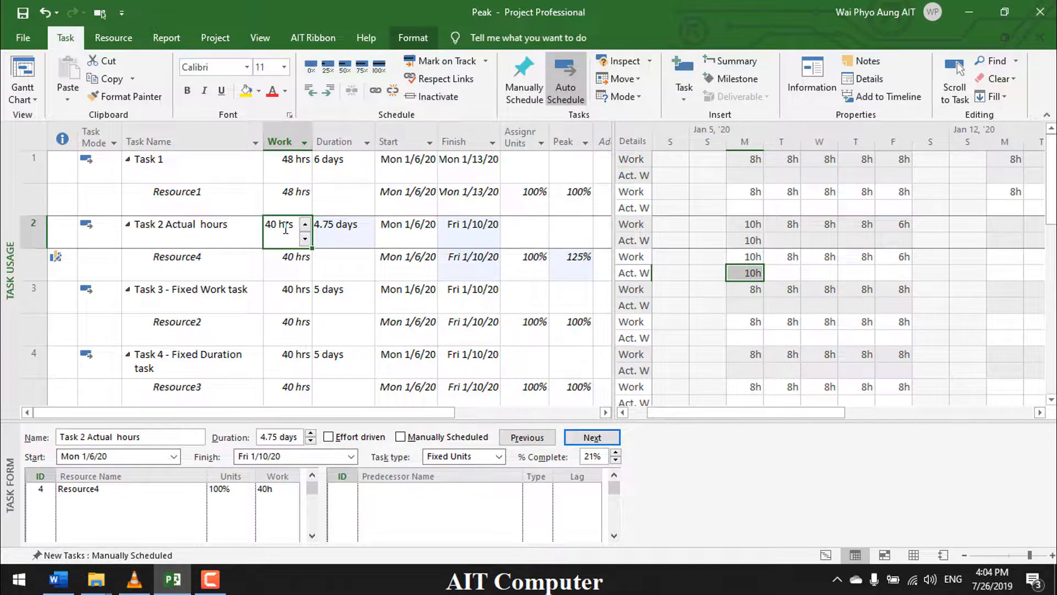
pyautogui.write('50')
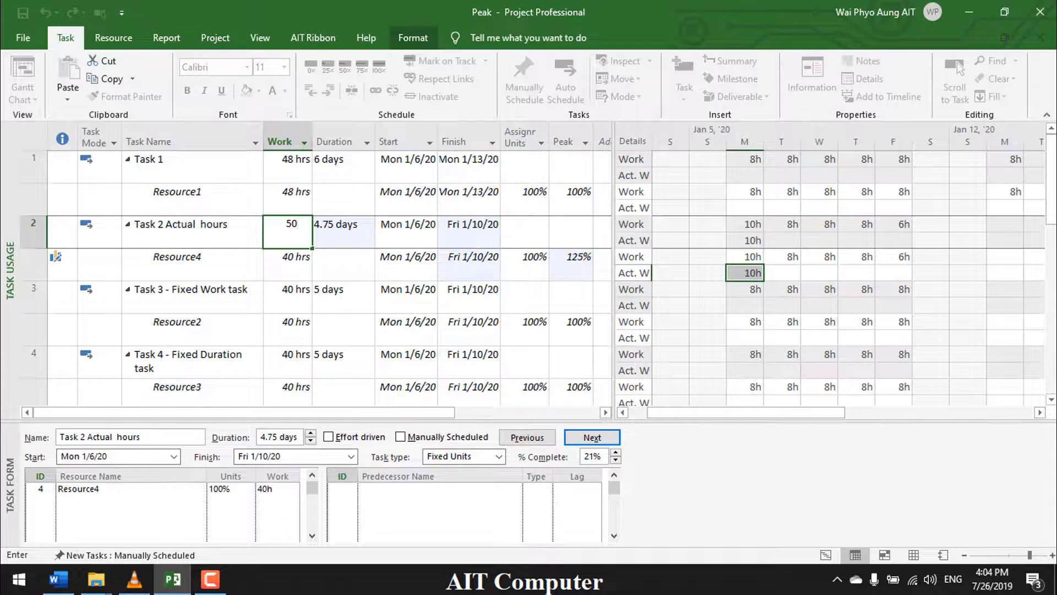
pyautogui.press('Return')
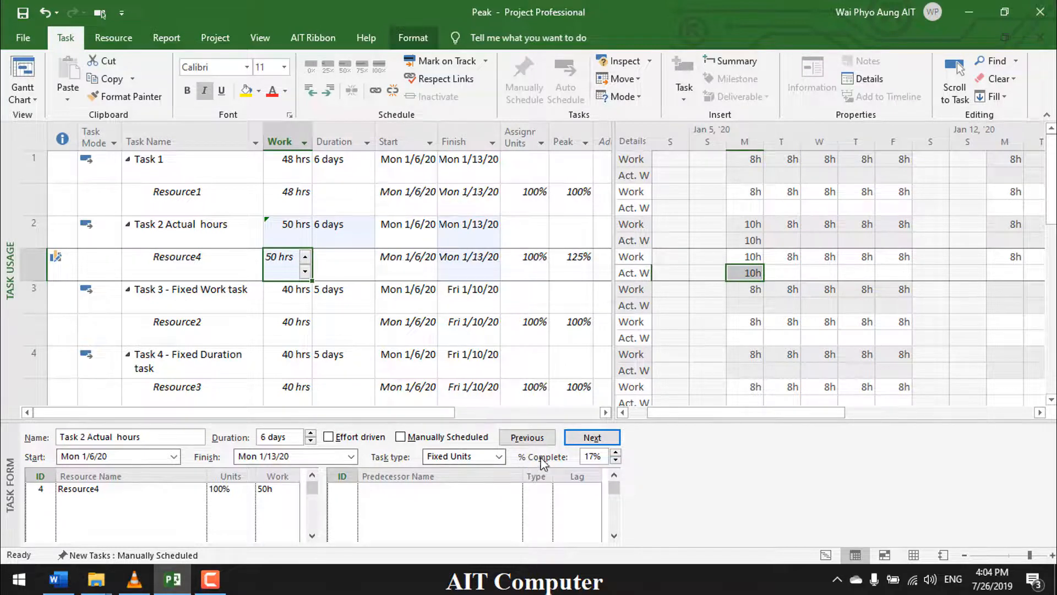
pyautogui.moveTo(307, 231)
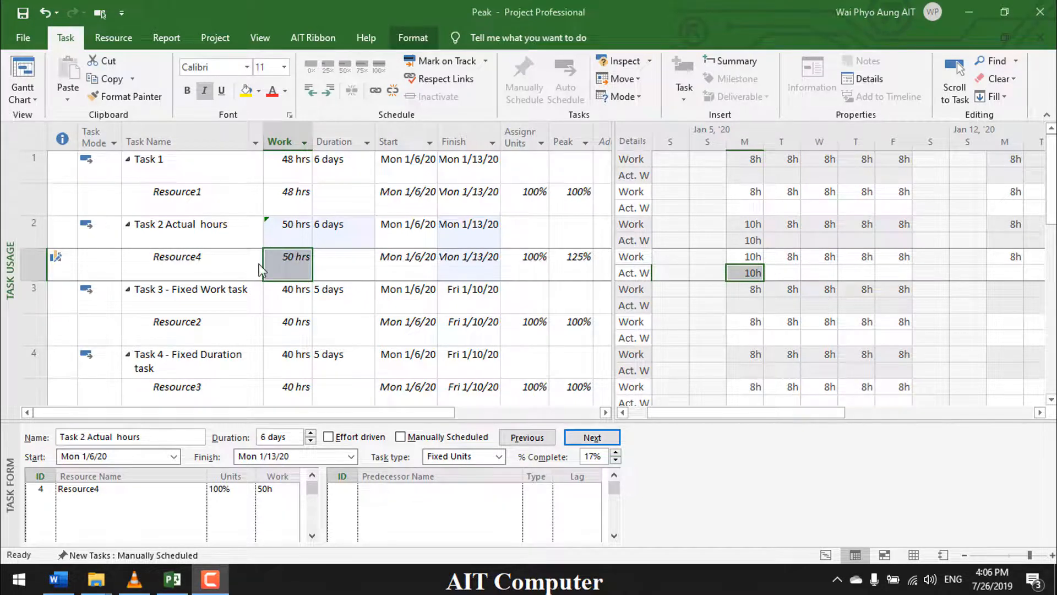
# Check the task type options for Task 3, choosing Fixed Work.
pyautogui.click(197, 302)
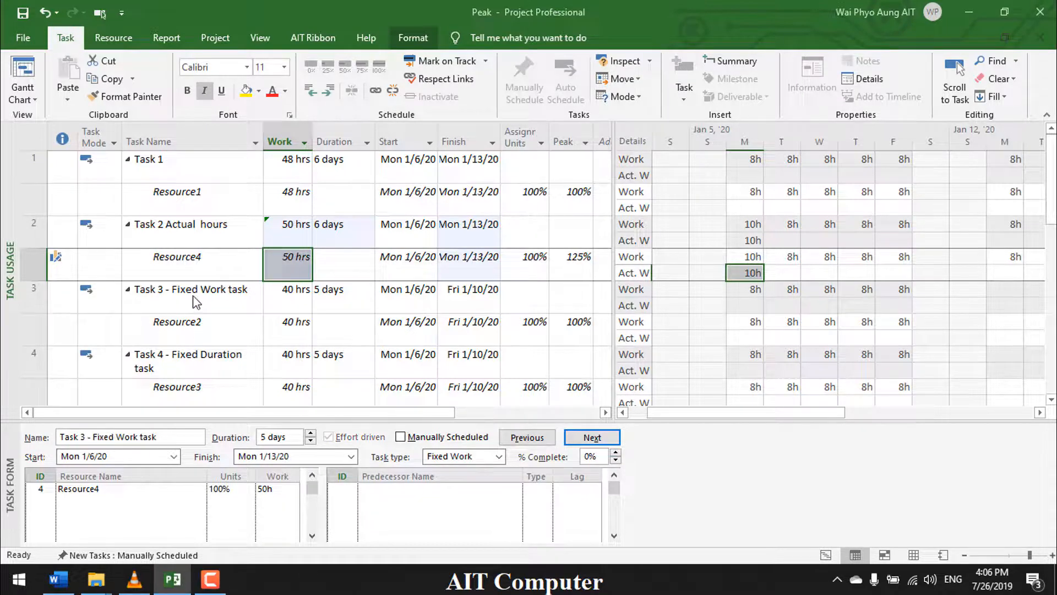
pyautogui.click(201, 296)
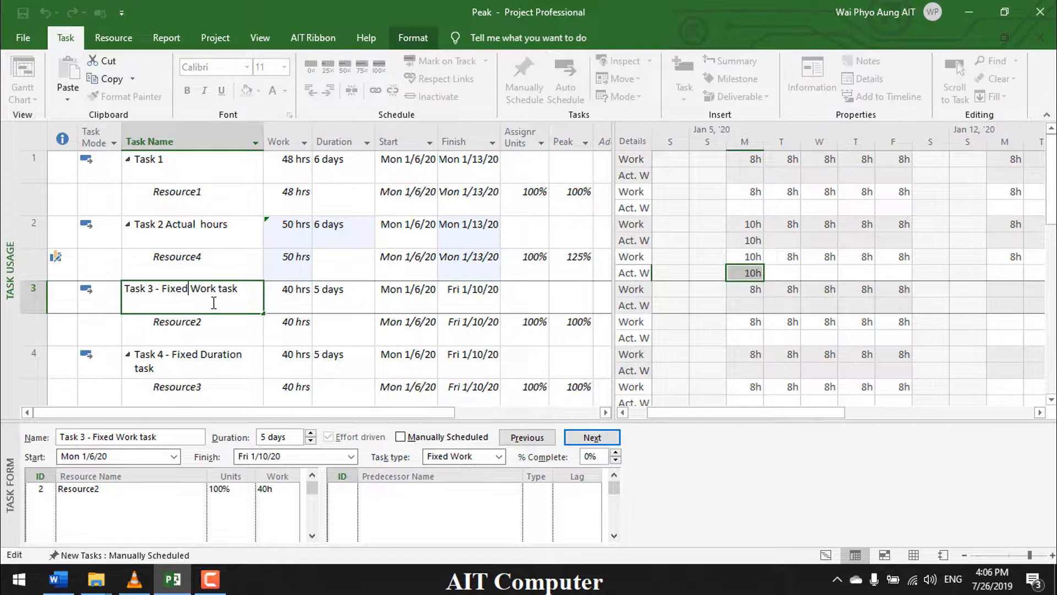
pyautogui.click(500, 457)
pyautogui.click(483, 497)
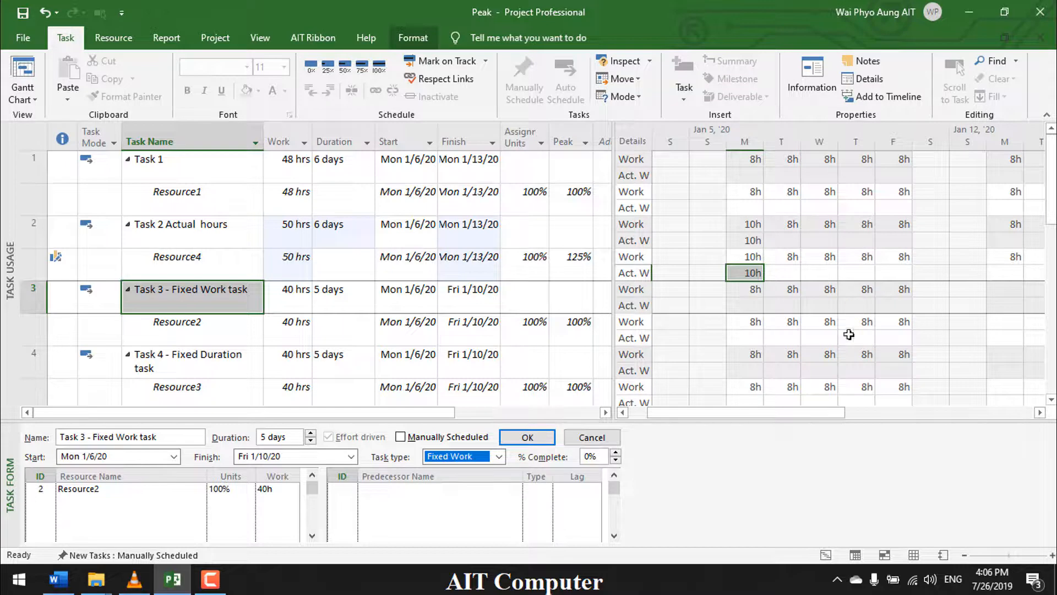
# Set the duration of Task 3 - Fixed Work task to 10 days and check its daily work hours in the timesheet.
pyautogui.click(779, 416)
pyautogui.moveTo(796, 414); pyautogui.dragTo(829, 414)
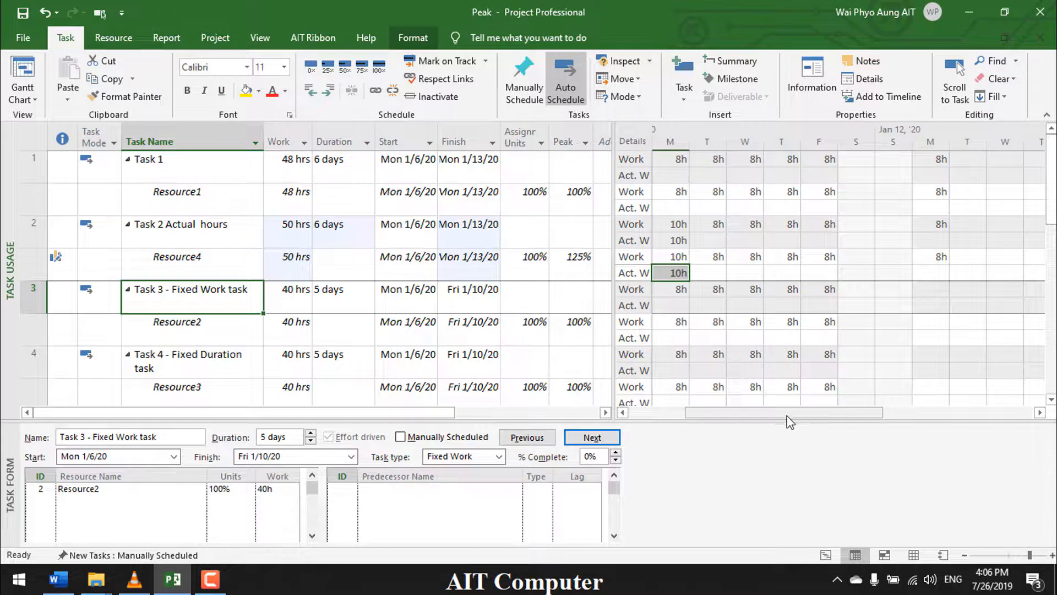
pyautogui.click(344, 296)
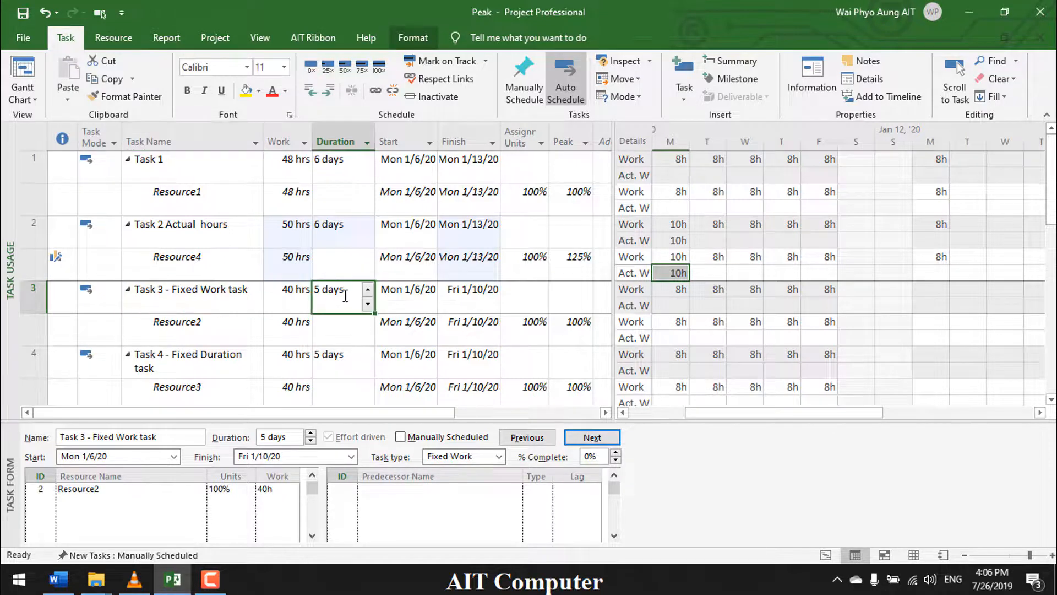
pyautogui.write('10')
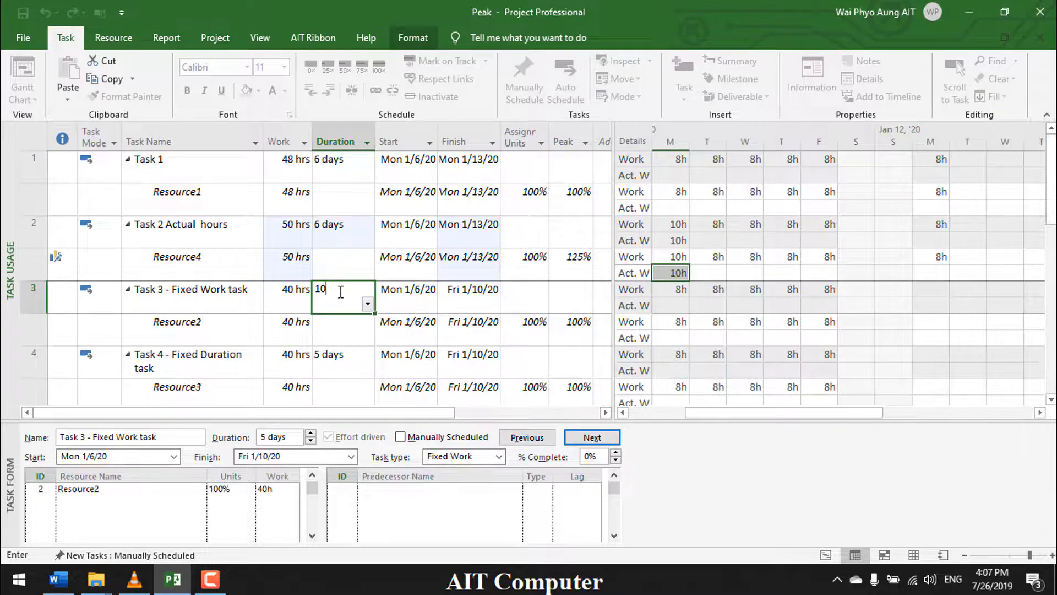
pyautogui.press('Return')
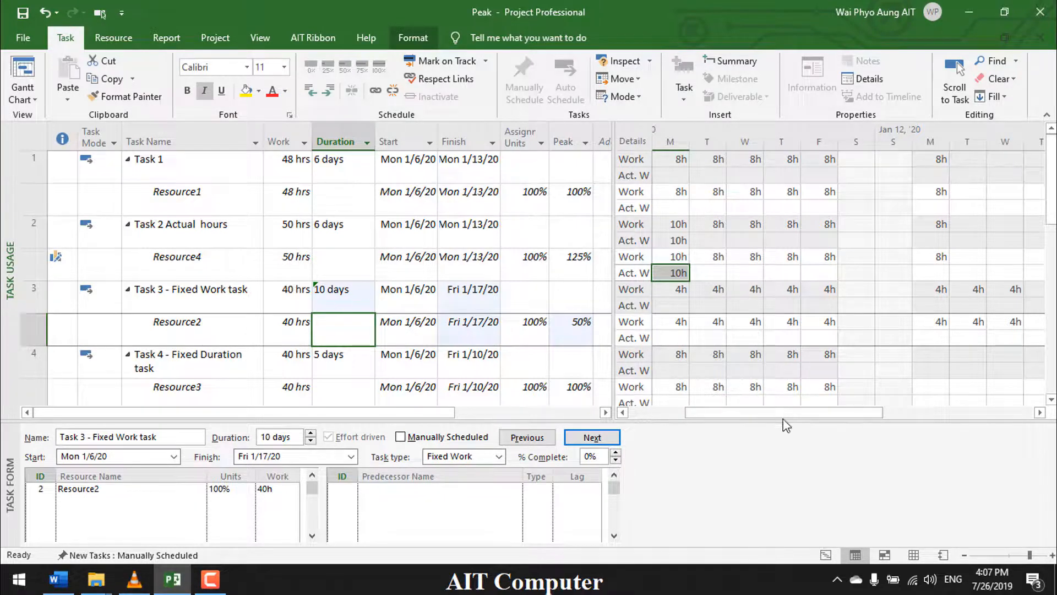
pyautogui.moveTo(789, 421); pyautogui.dragTo(863, 422)
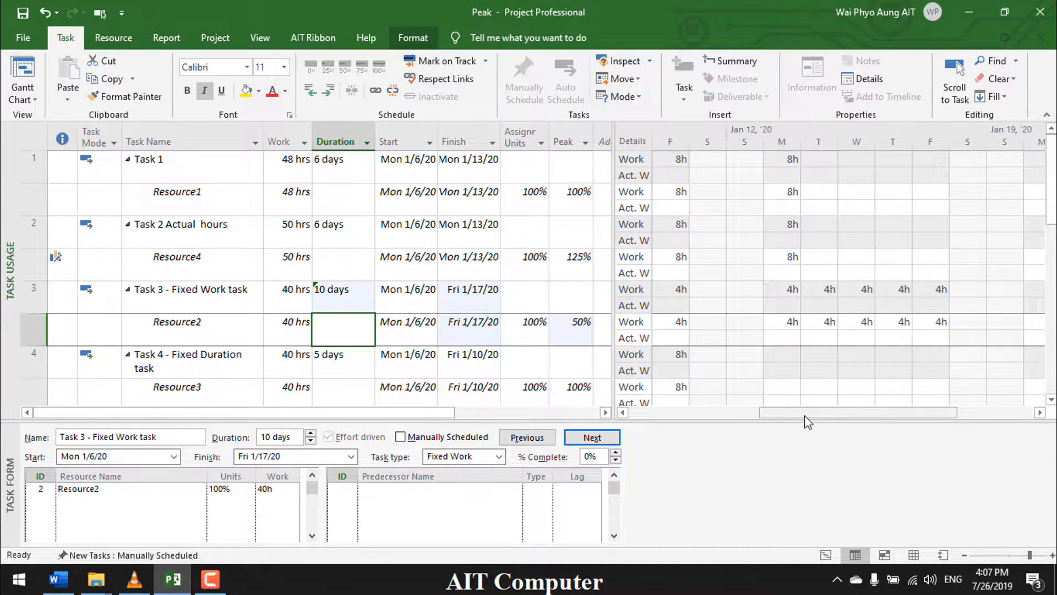
pyautogui.moveTo(800, 421); pyautogui.dragTo(706, 423)
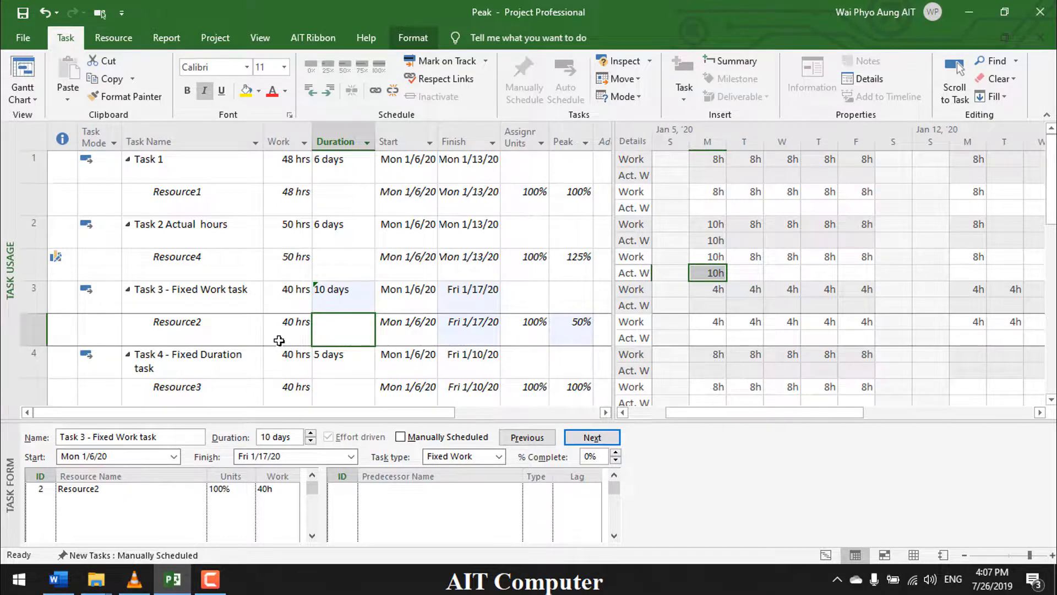
pyautogui.moveTo(336, 299)
pyautogui.moveTo(738, 416); pyautogui.dragTo(757, 433)
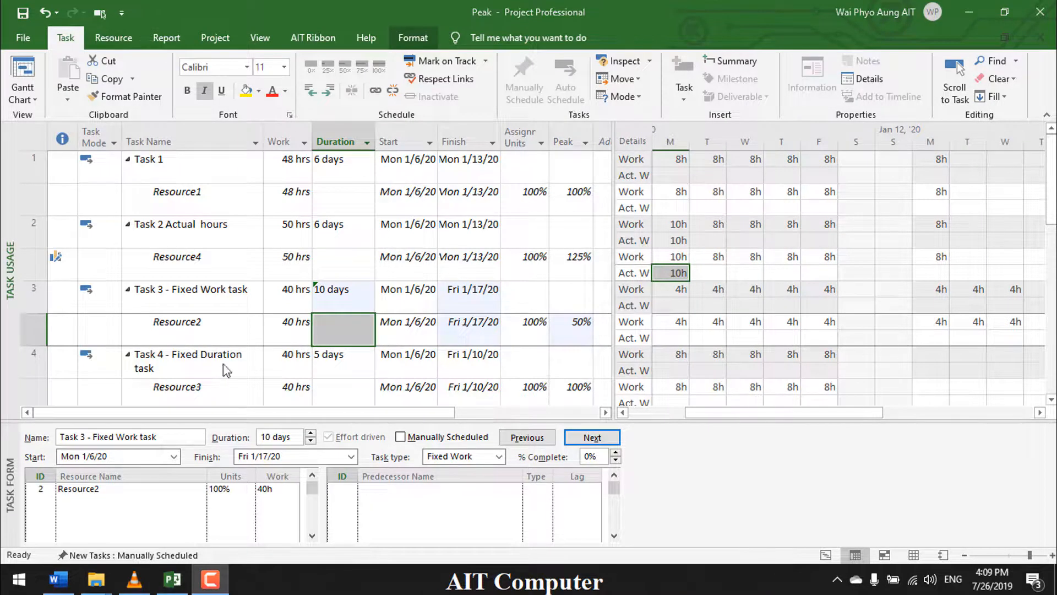
# Check the task type options for Task 4, choosing Fixed Duration.
pyautogui.click(195, 367)
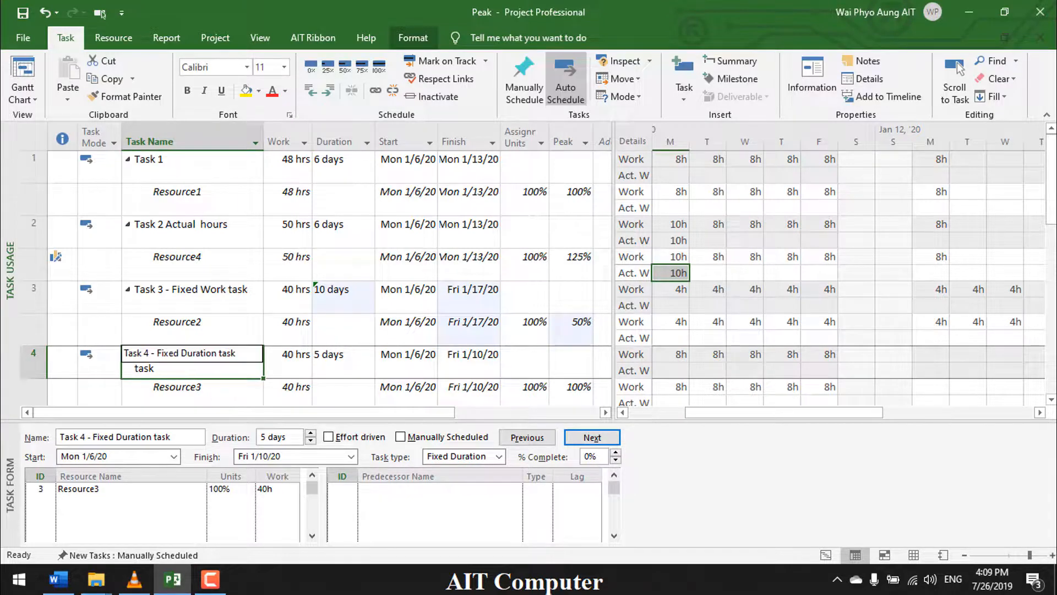
pyautogui.click(499, 456)
pyautogui.click(487, 474)
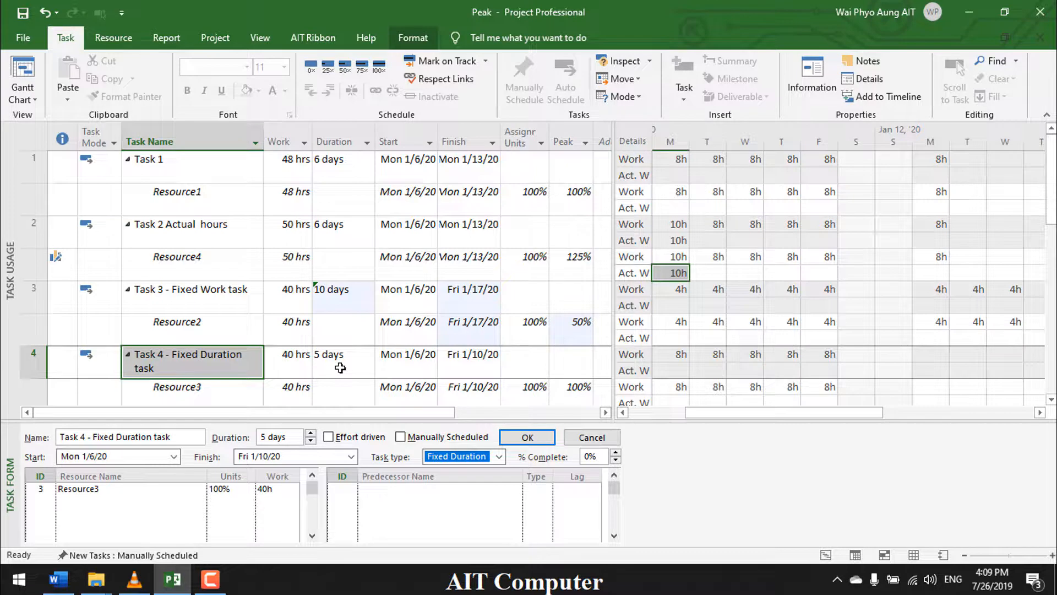
# Set the work of Task 4 - Fixed Duration task to 60 hours.
pyautogui.click(292, 362)
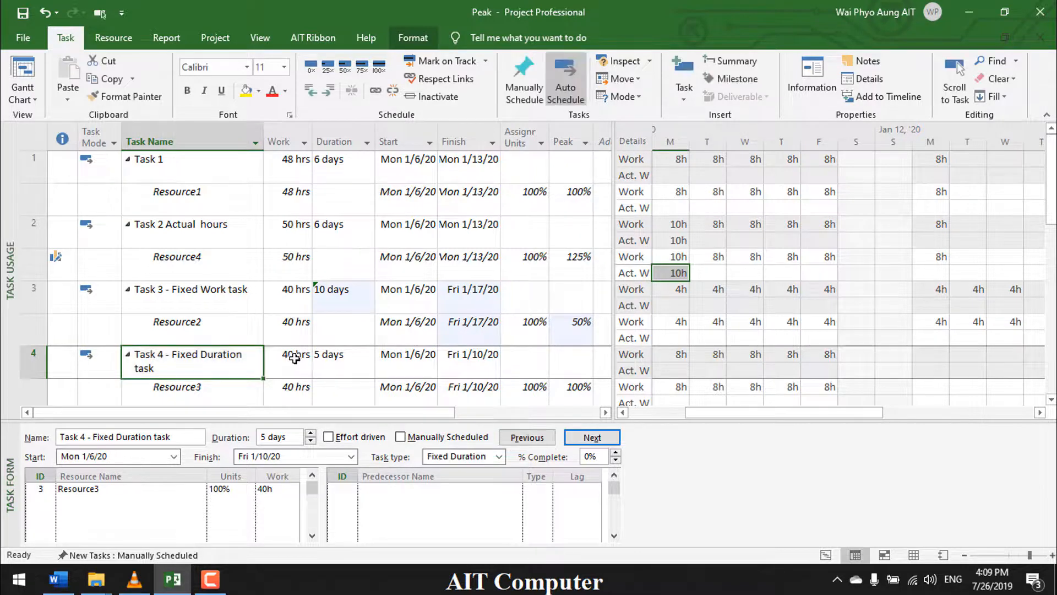
pyautogui.click(297, 359)
pyautogui.write('60')
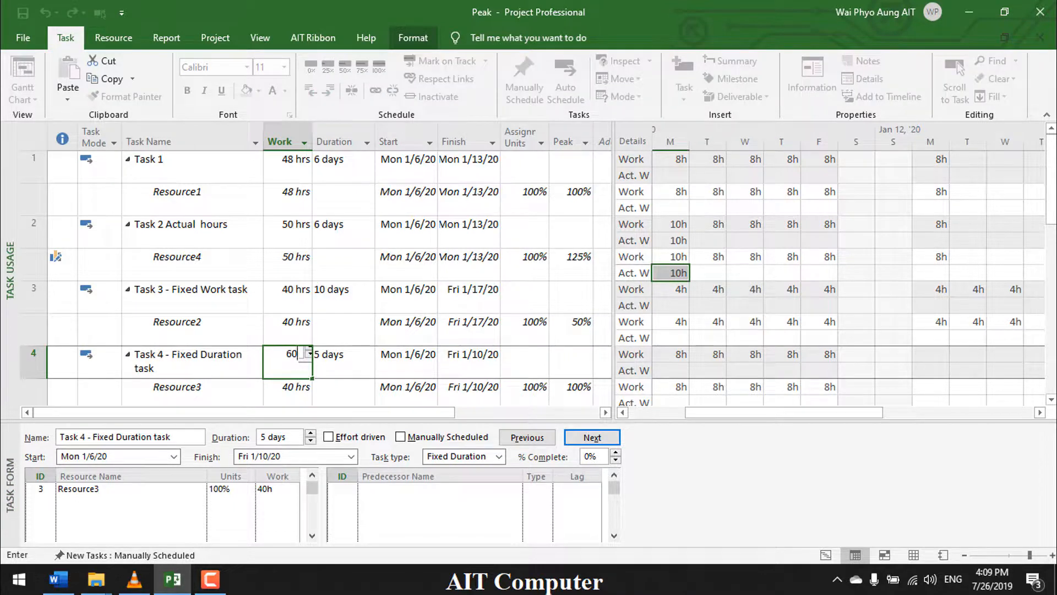
pyautogui.press('Return')
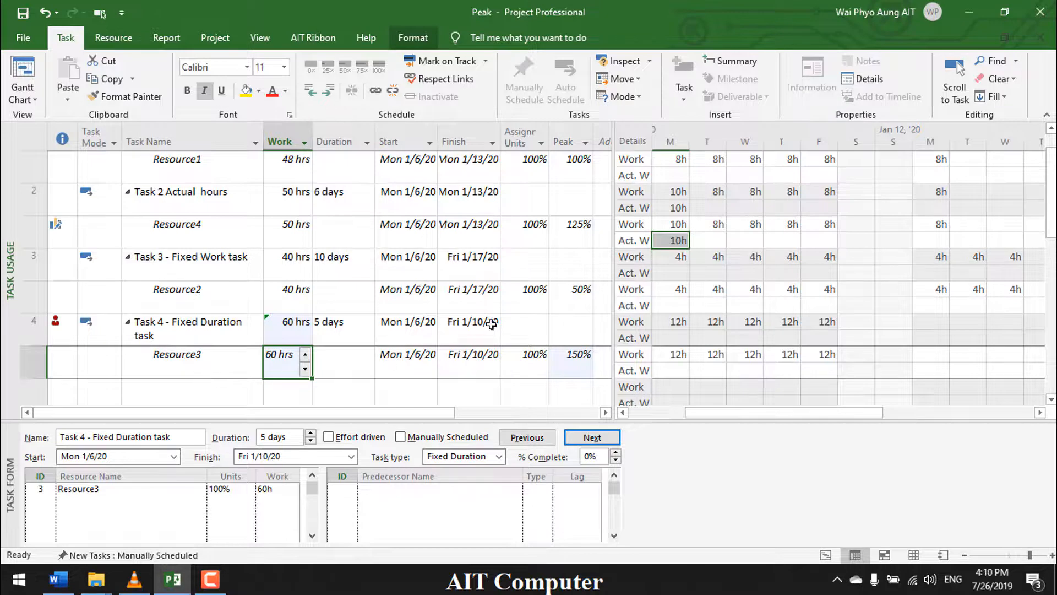
pyautogui.scroll(1, 491, 325)
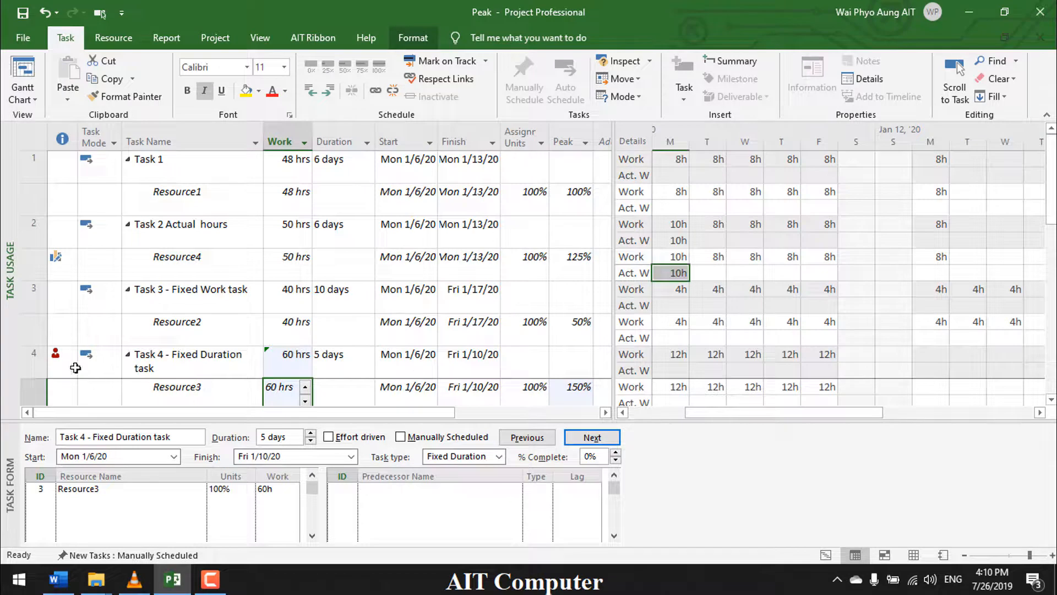
pyautogui.moveTo(57, 359)
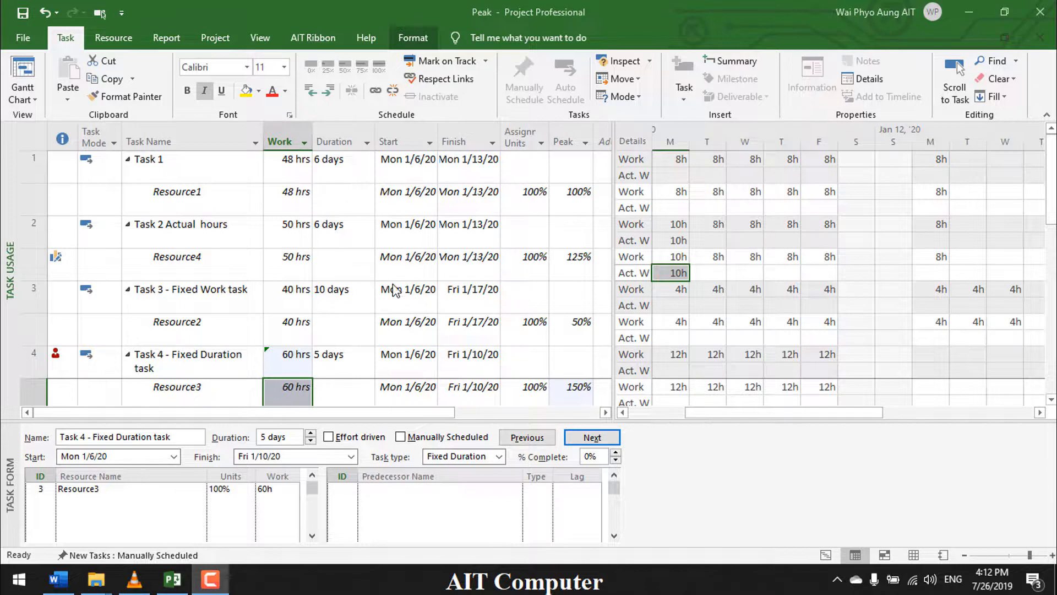
# Try setting Task 1's work to 60 hours with increased duration and the same hours per day, and undo the change.
pyautogui.click(285, 174)
pyautogui.click(287, 169)
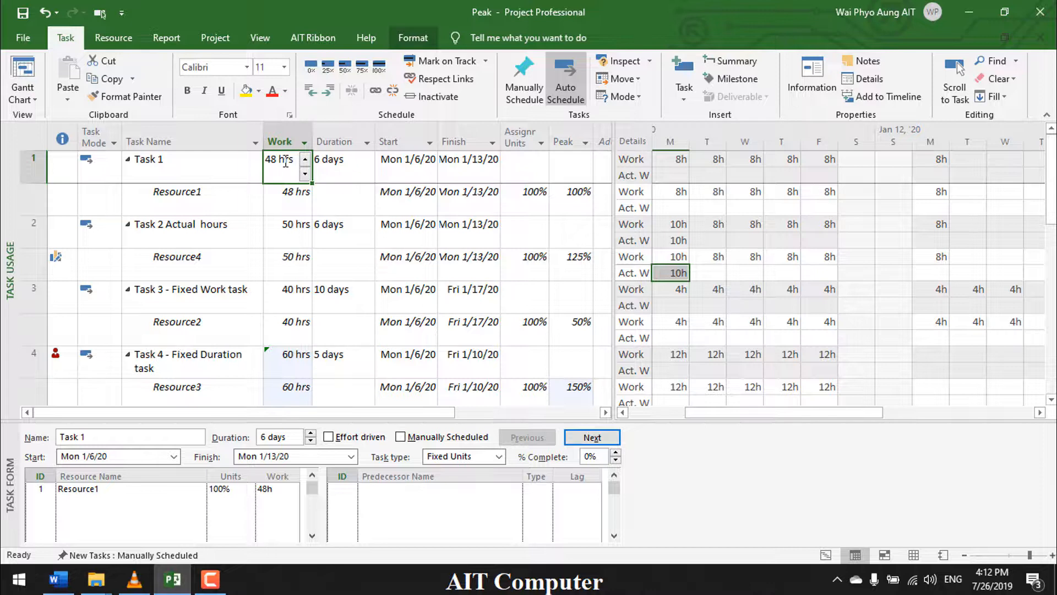
pyautogui.write('60')
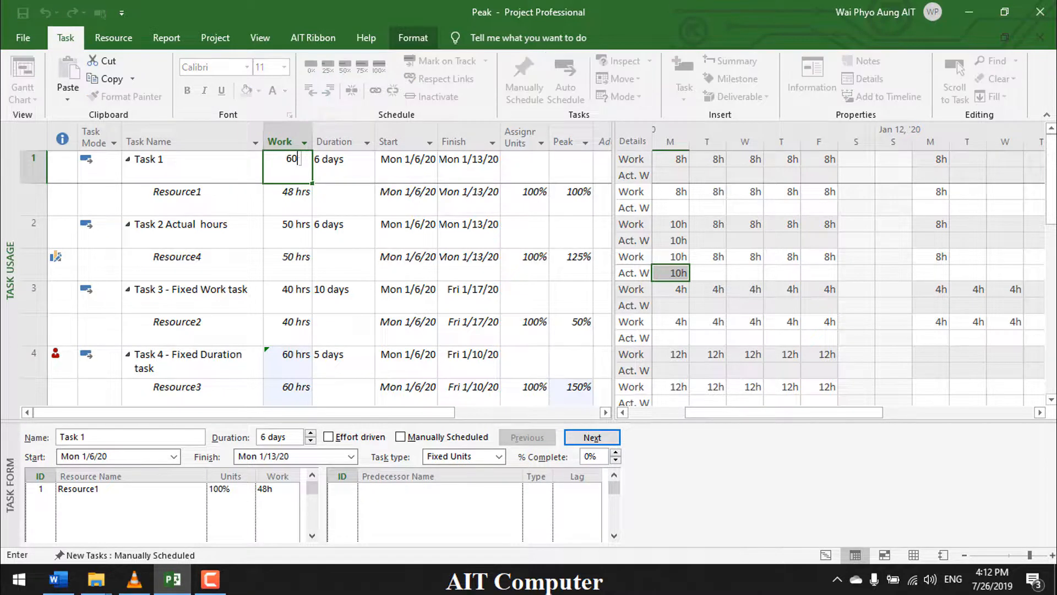
pyautogui.press('Return')
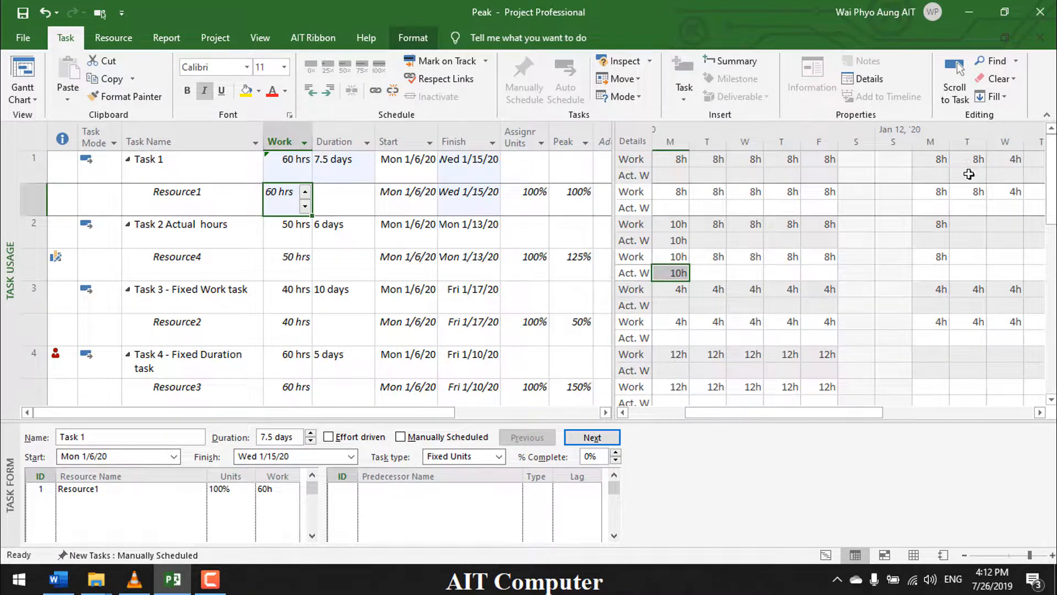
pyautogui.moveTo(298, 173)
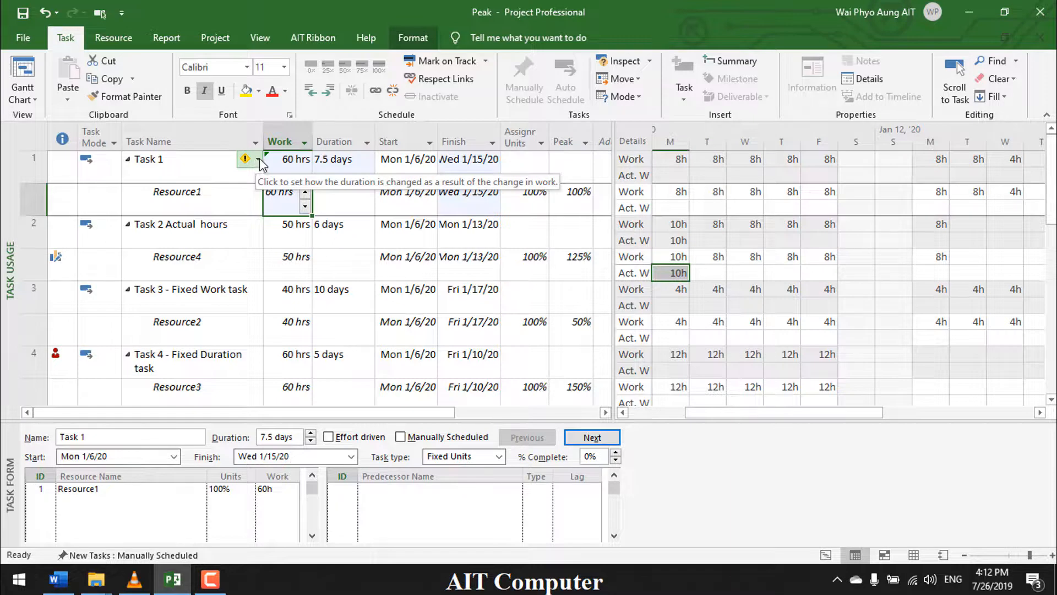
pyautogui.click(258, 160)
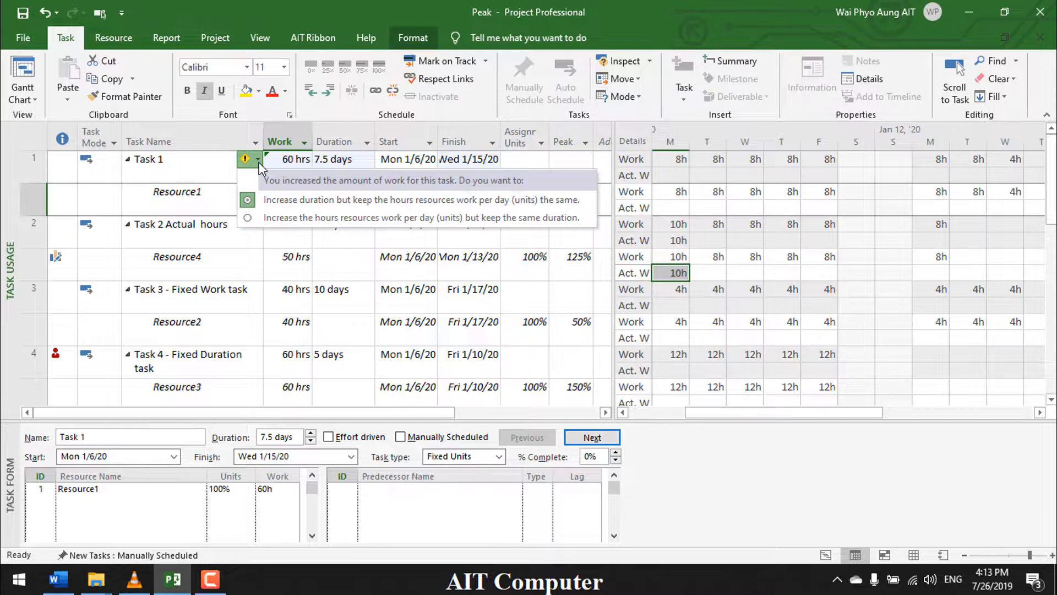
pyautogui.click(318, 200)
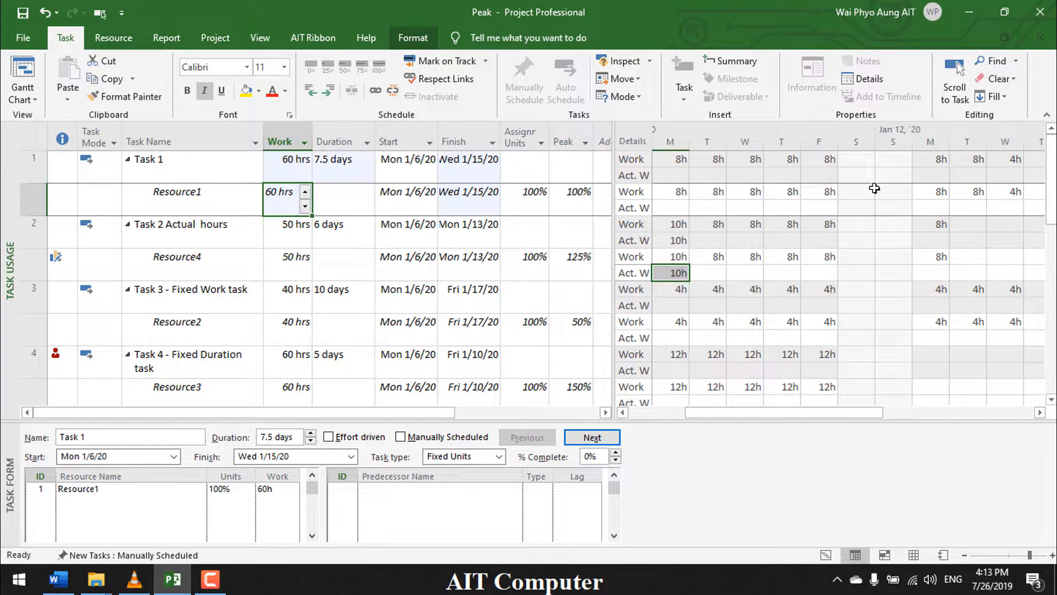
pyautogui.hotkey('ctrl', 'z')
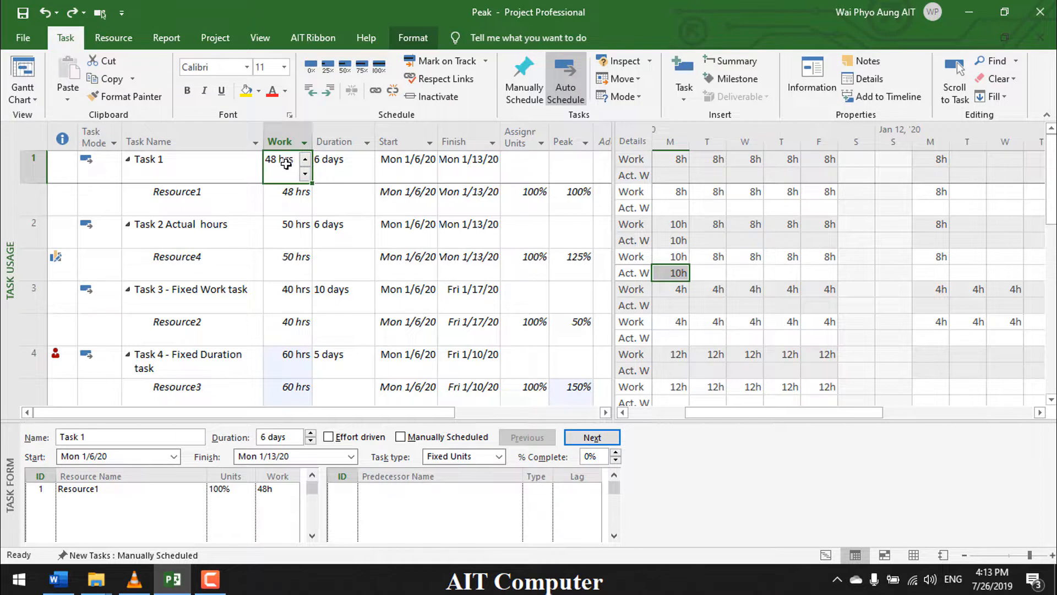
# Try setting Task 1's work to 60 hours with increased hours per day and the same duration, and undo it.
pyautogui.write('60')
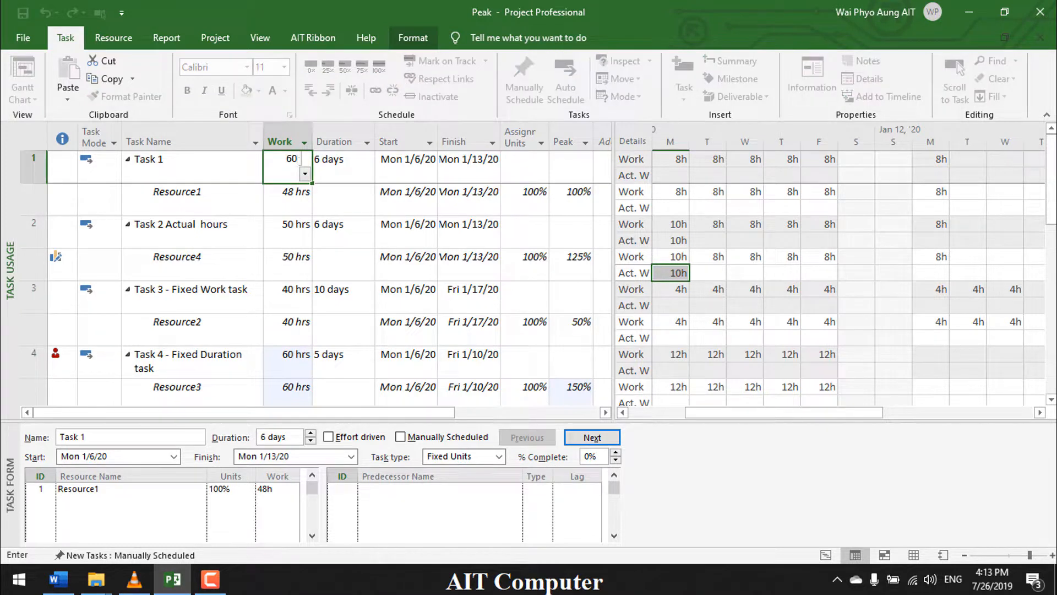
pyautogui.press('Return')
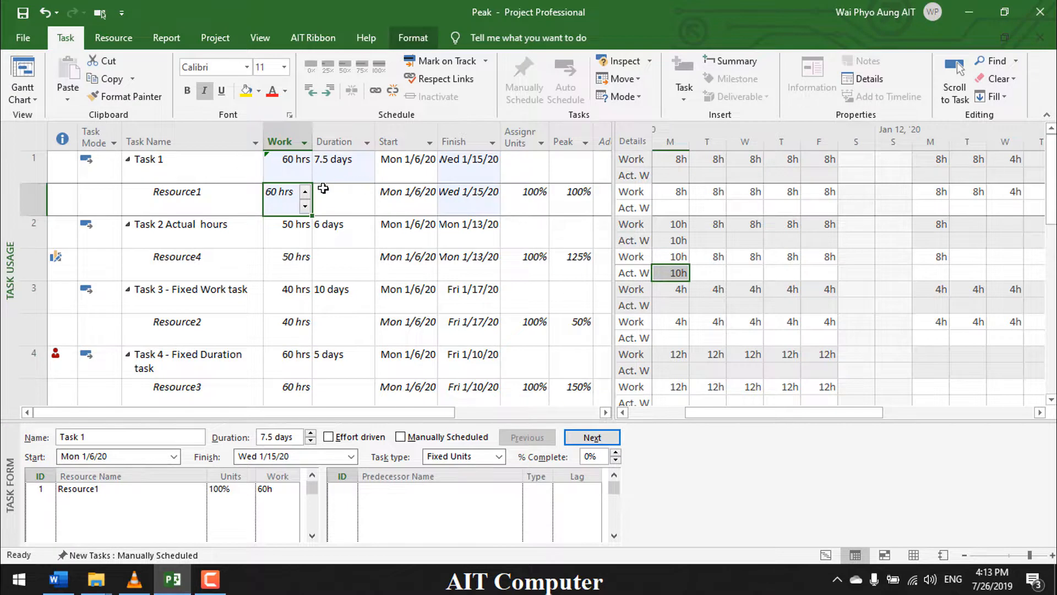
pyautogui.click(257, 162)
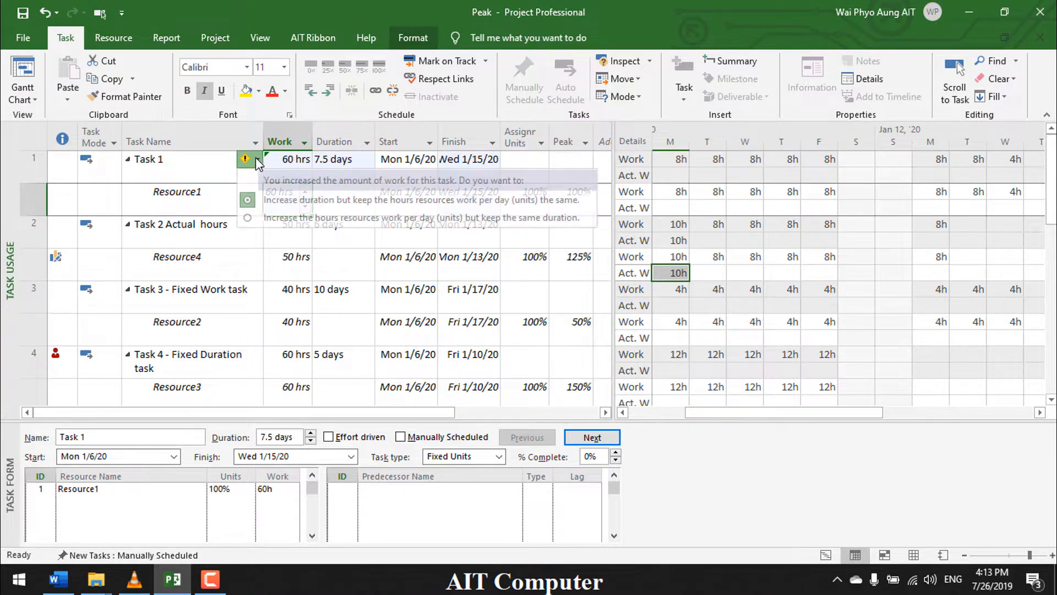
pyautogui.click(282, 218)
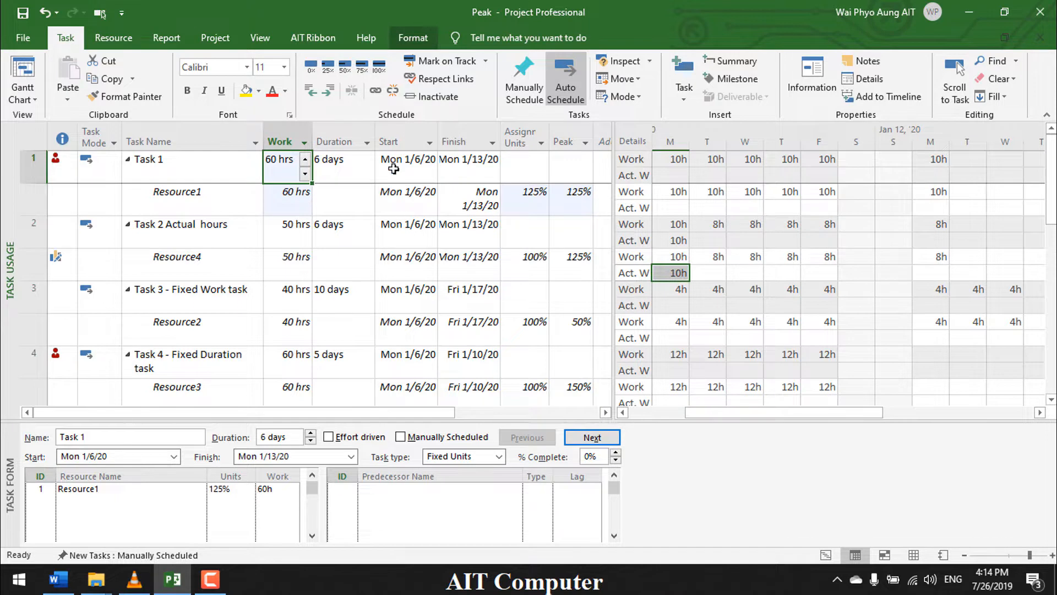
pyautogui.hotkey('ctrl', 'z')
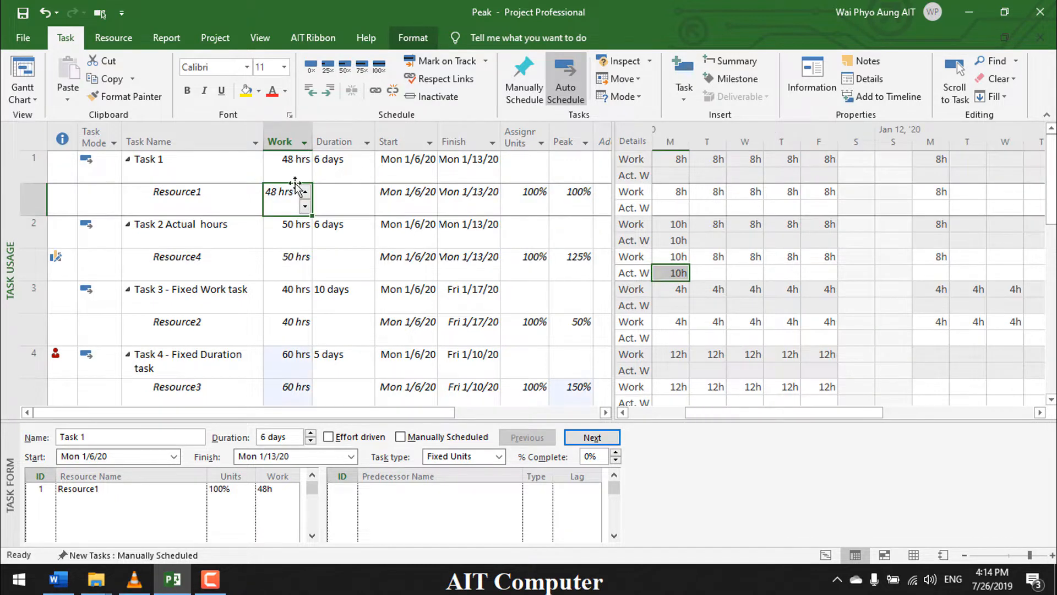
# Set Task 1's work to 60 hours, choosing to increase duration but keep the hours resources work per day (units) the same.
pyautogui.write('60')
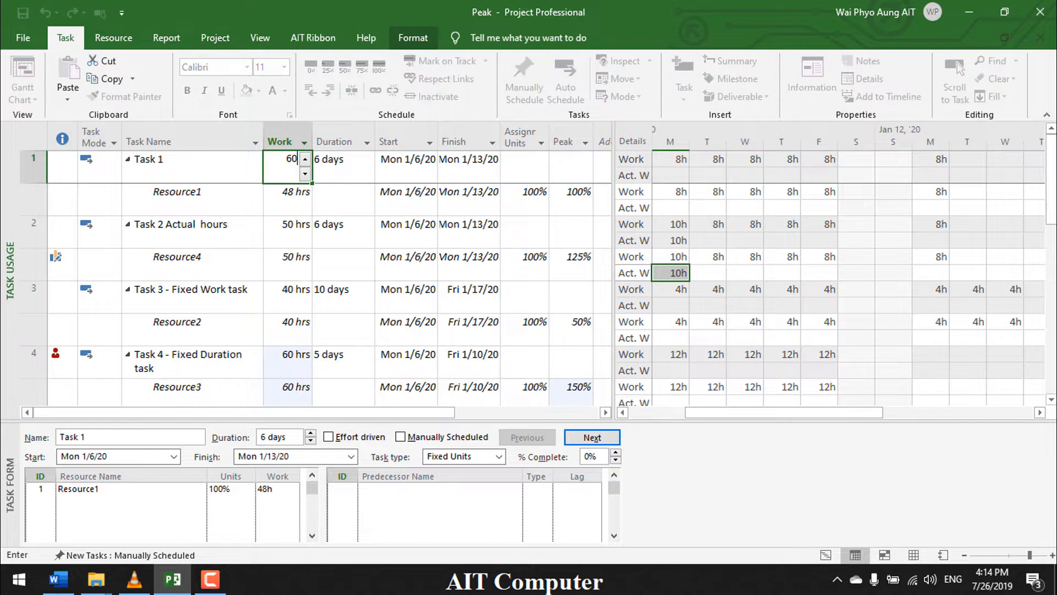
pyautogui.press('Return')
pyautogui.click(253, 160)
pyautogui.click(274, 200)
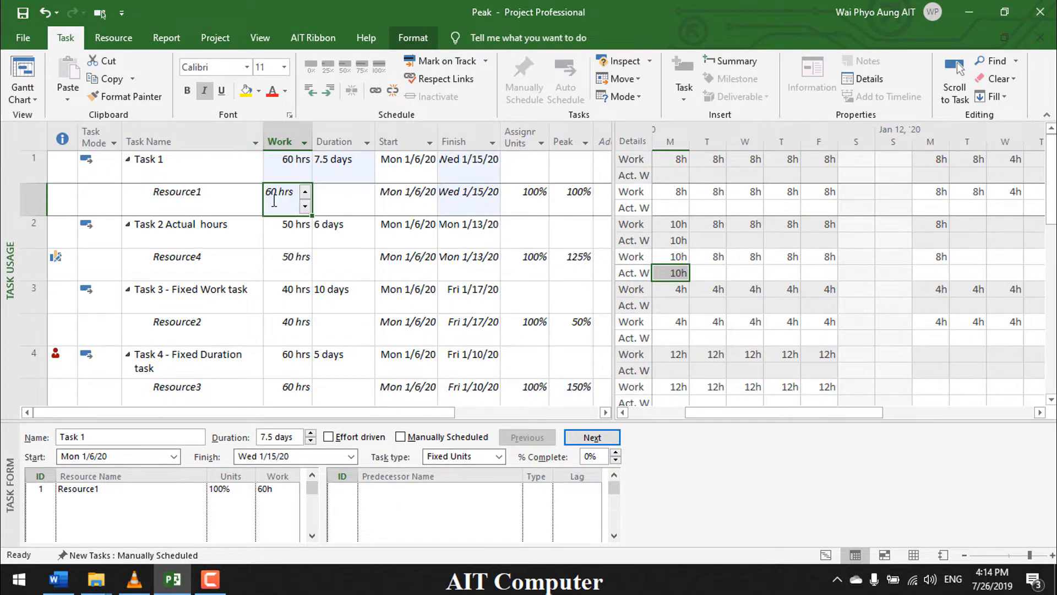